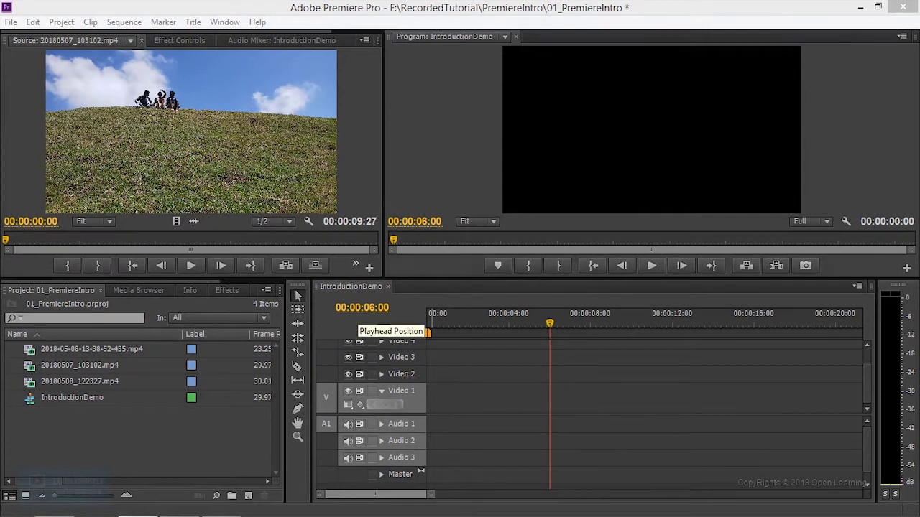
Play and stop the hillside clip 20180507_103102.mp4 to preview it
click(90, 388)
click(193, 272)
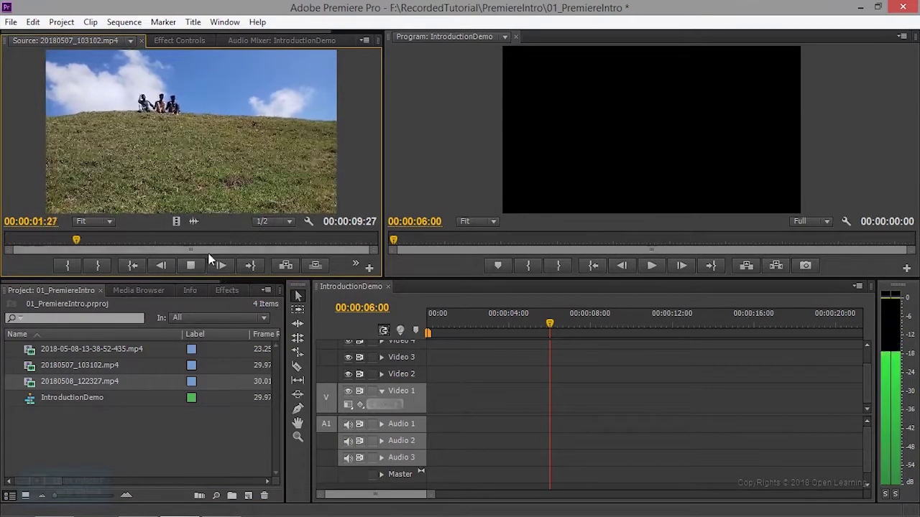
click(79, 372)
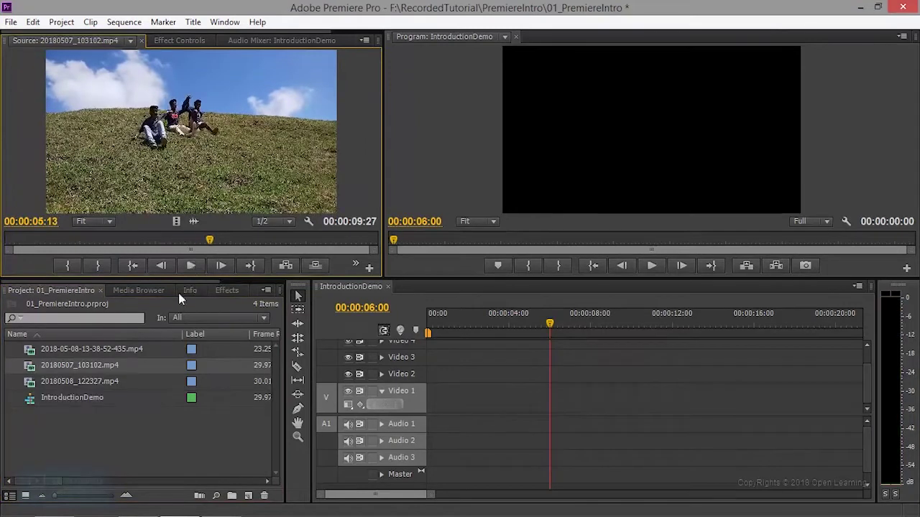
key(space)
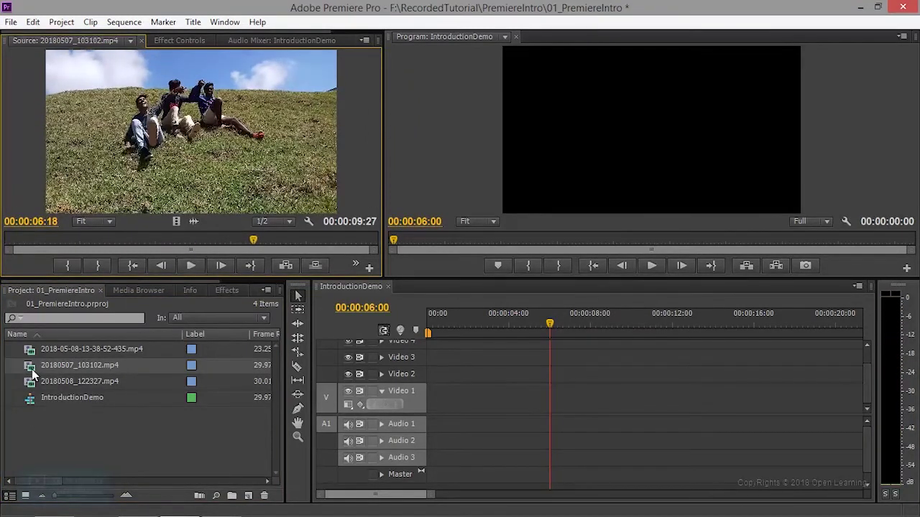
click(56, 419)
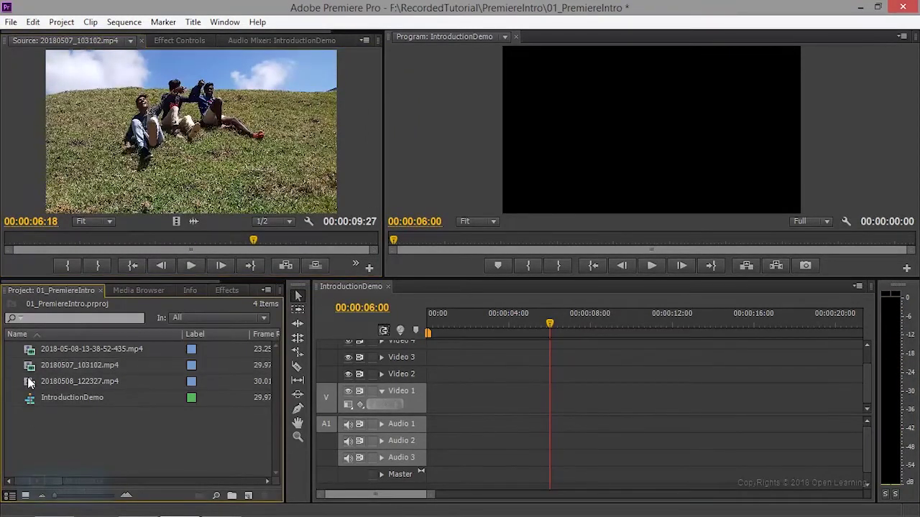
double_click(29, 383)
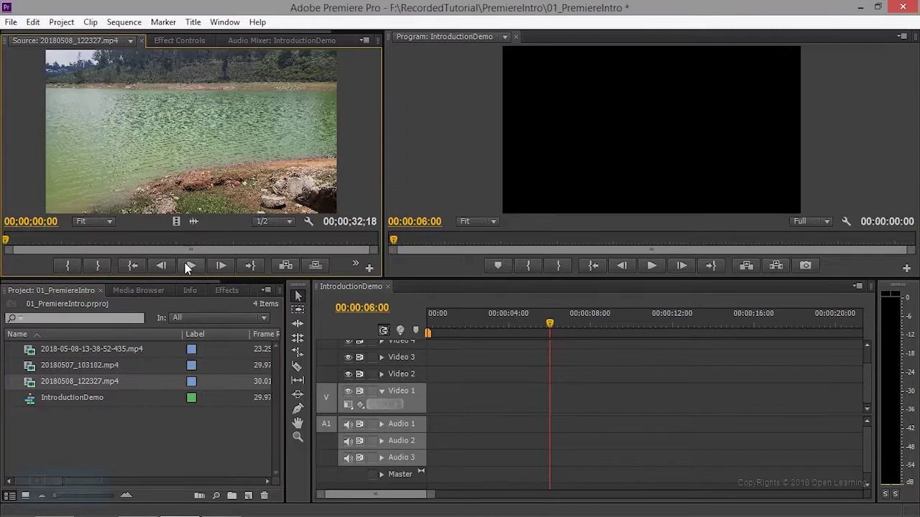
click(190, 266)
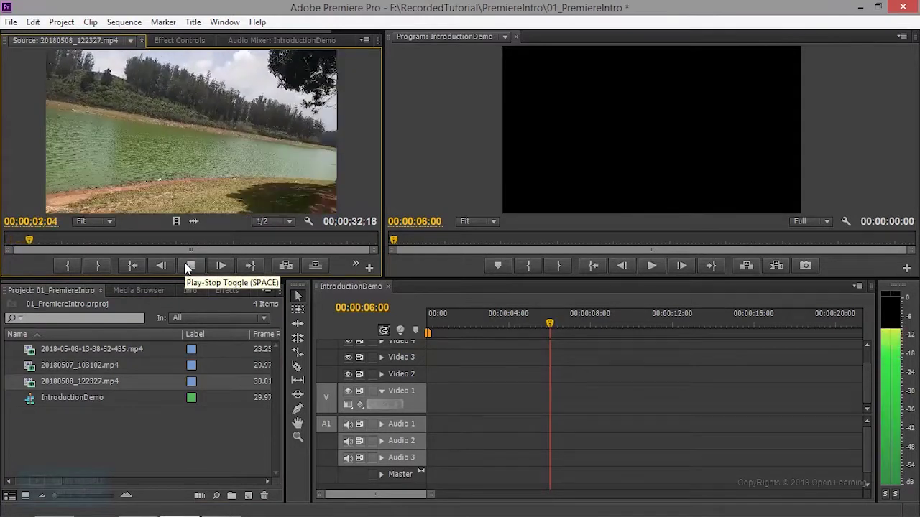
click(190, 266)
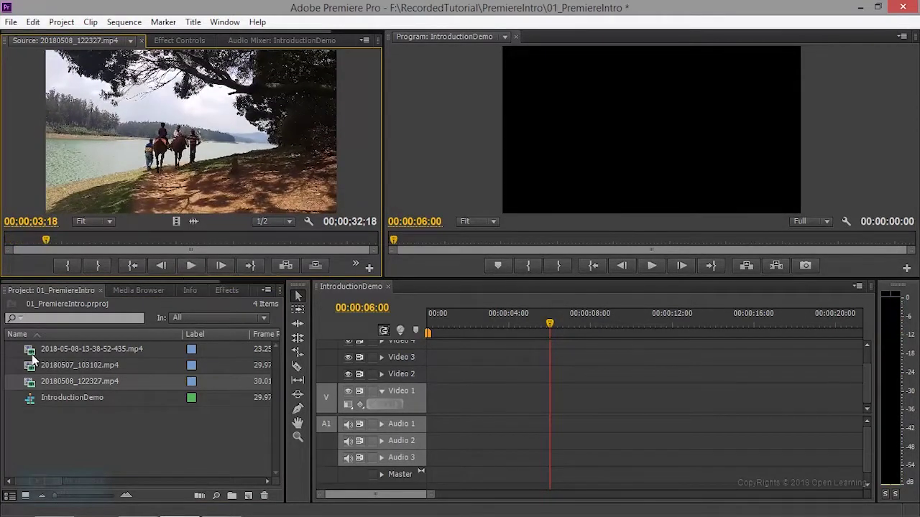
double_click(31, 351)
click(190, 265)
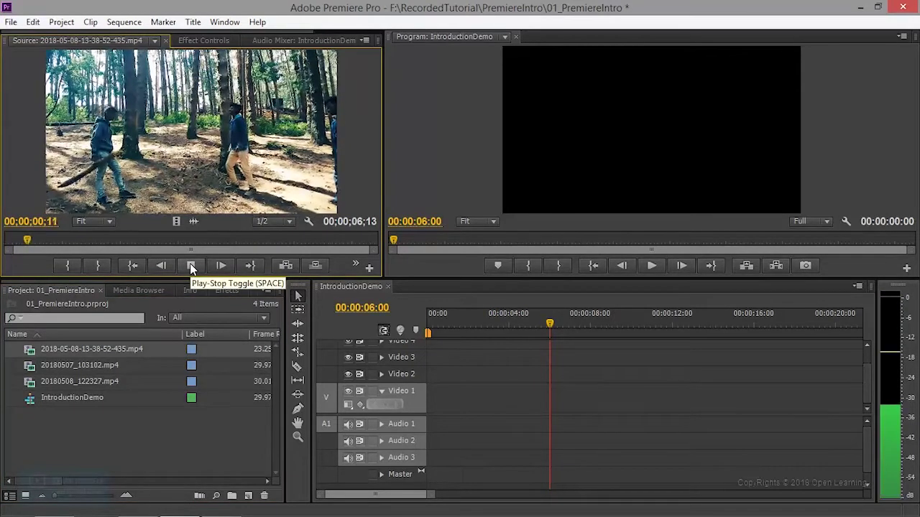
click(190, 265)
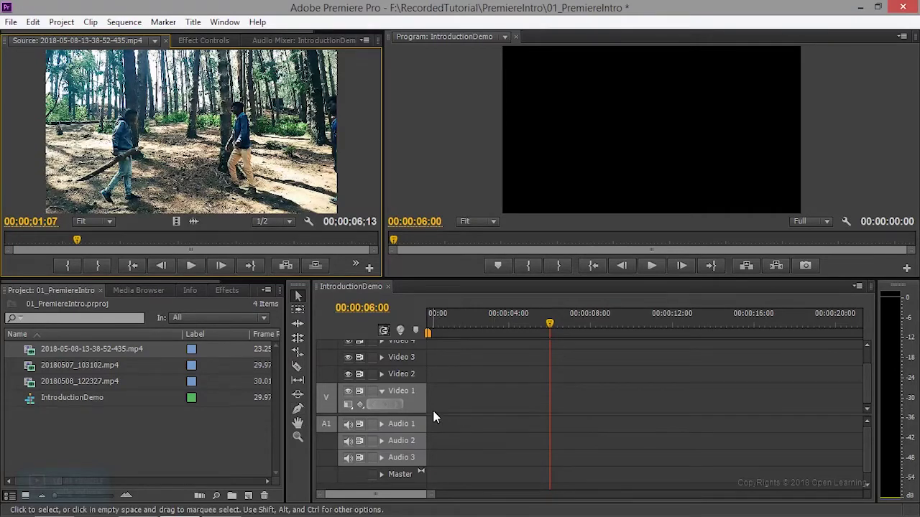
Import bensound-sweet.mp3, place it at 00:00 on Audio 1, and play the sequence
double_click(107, 440)
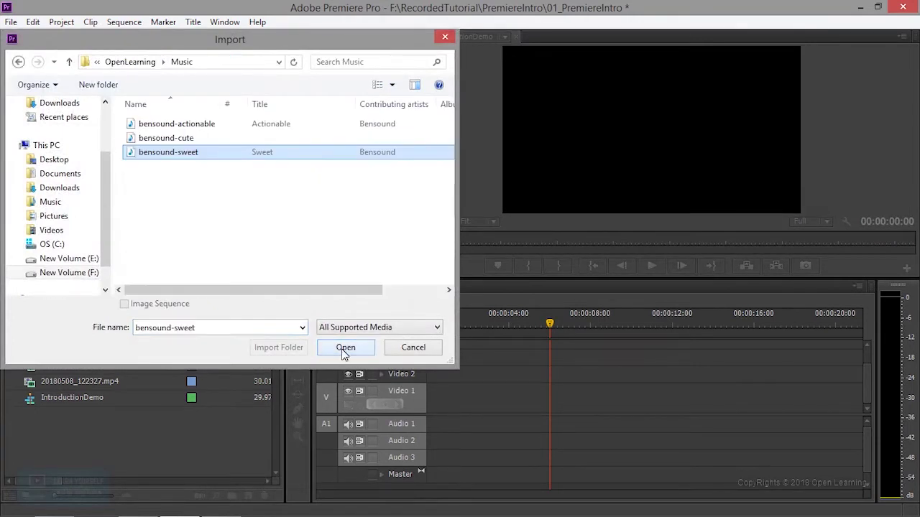
click(344, 349)
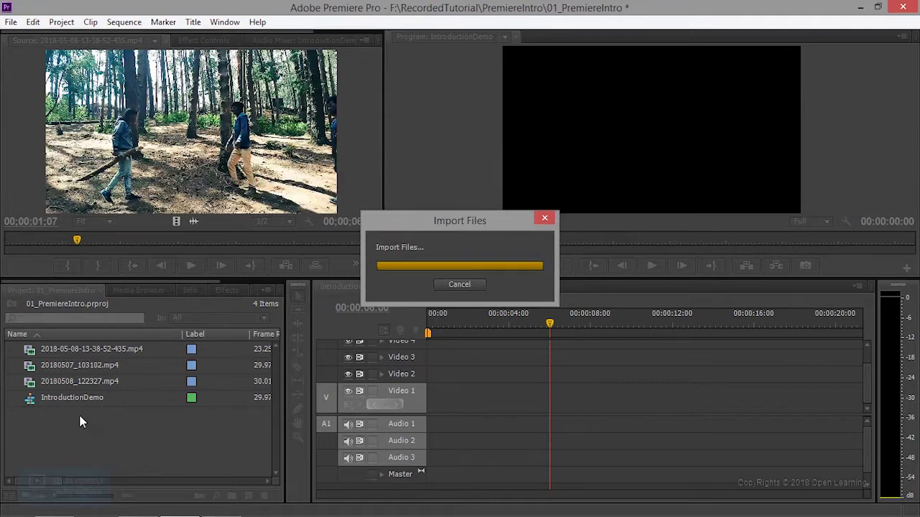
drag(47, 402, 461, 424)
drag(553, 324, 426, 330)
click(651, 265)
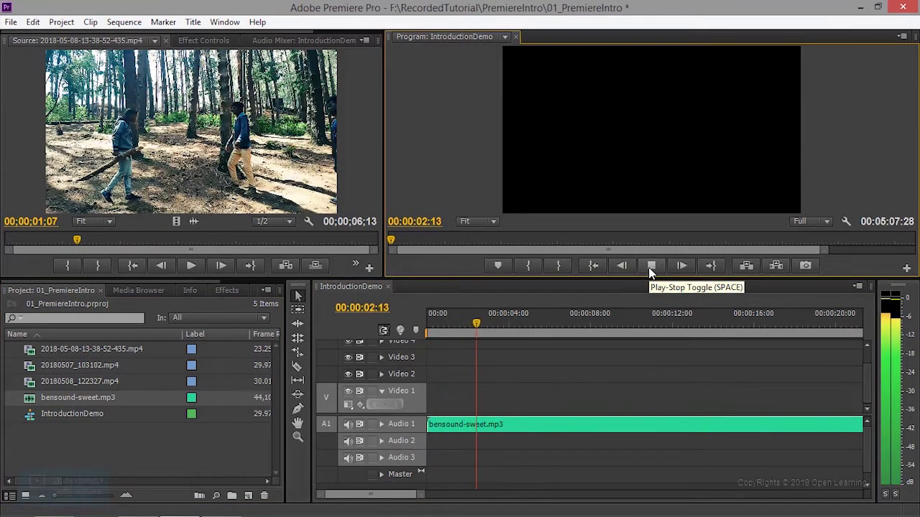
click(651, 266)
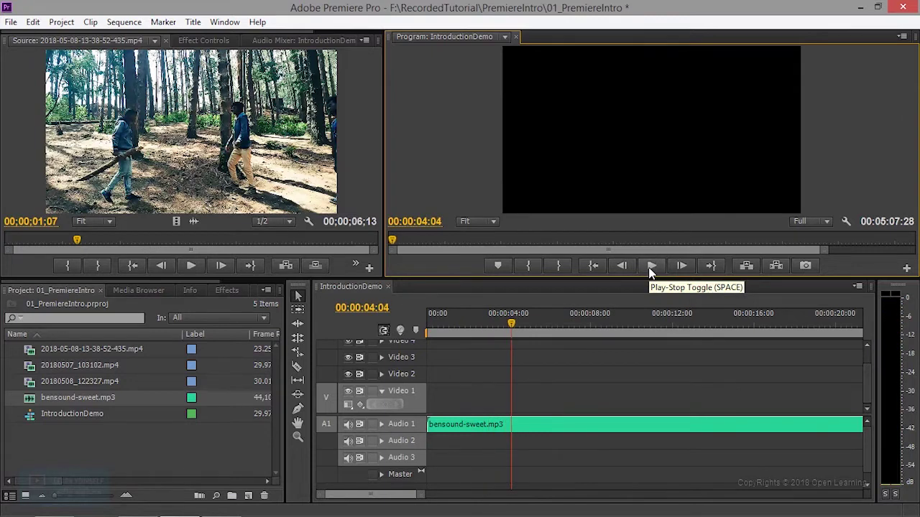
double_click(71, 440)
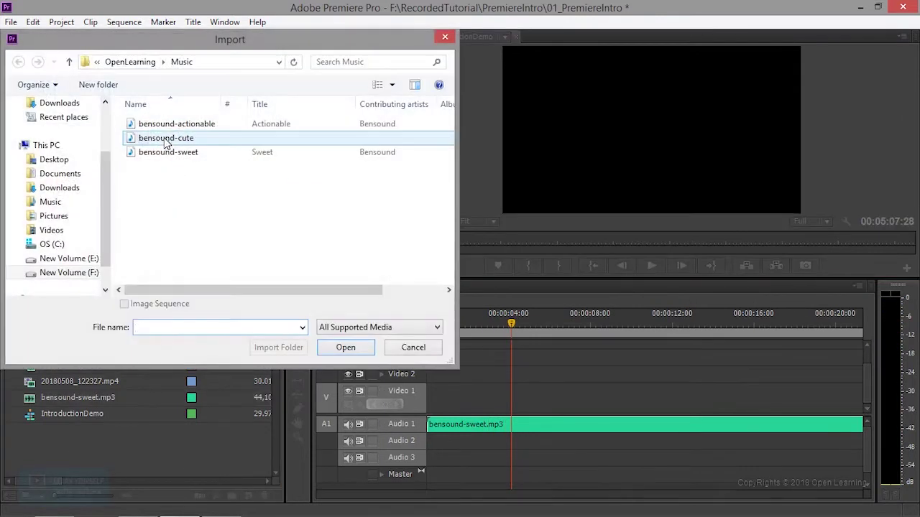
double_click(174, 158)
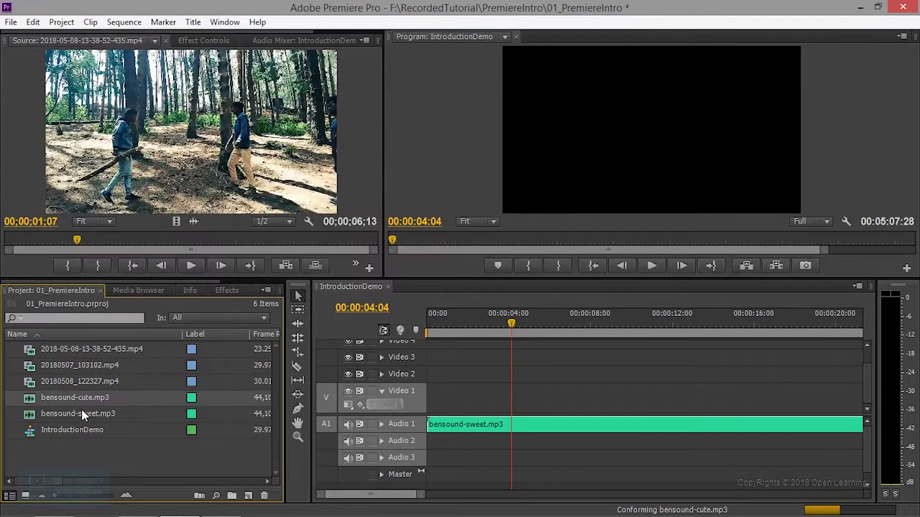
double_click(38, 398)
click(191, 266)
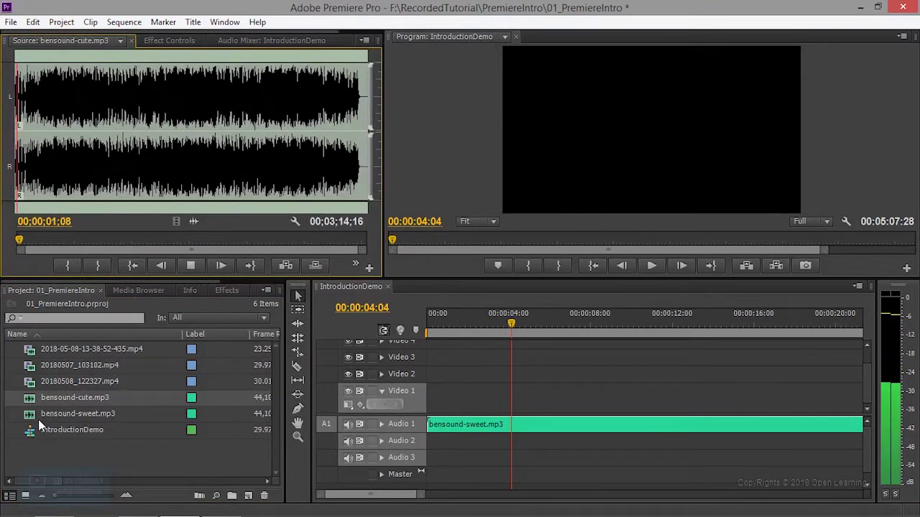
click(191, 266)
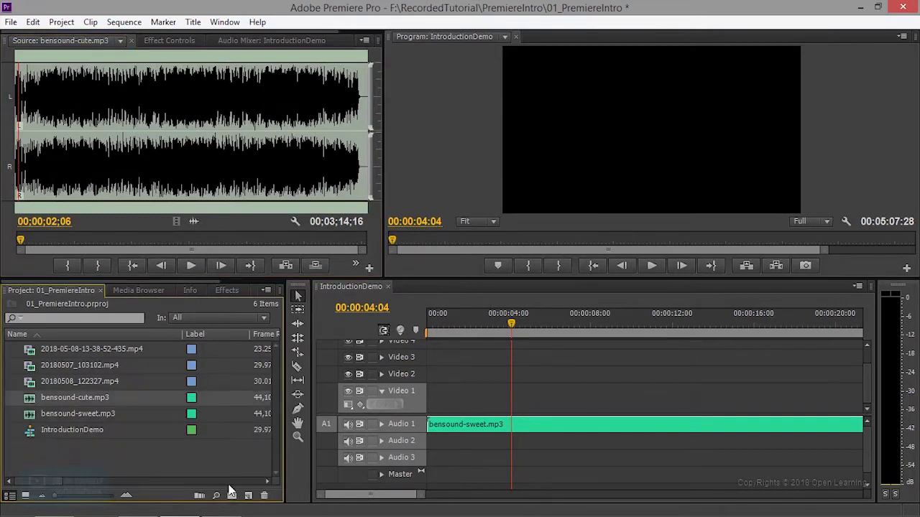
click(264, 496)
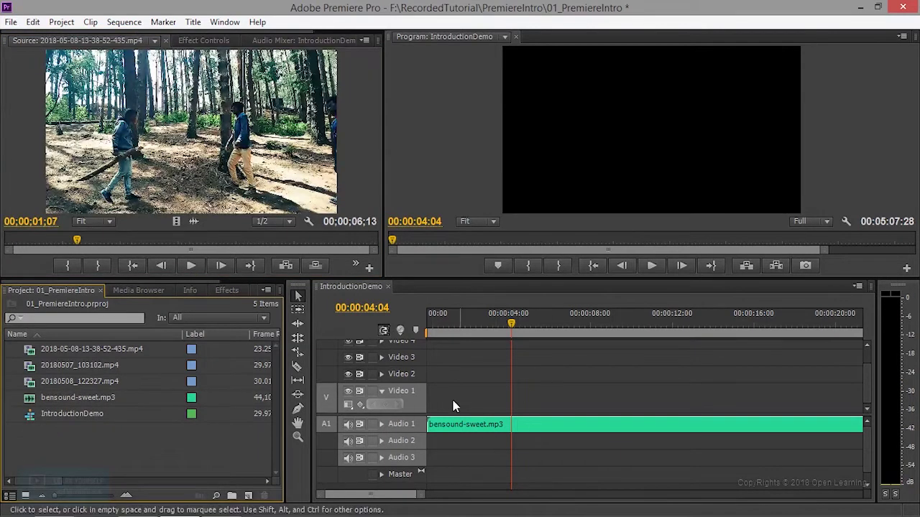
Test-drop the lake clip on Video 1, undo it, and move bensound-sweet.mp3 to Audio 2
drag(422, 494, 529, 480)
drag(86, 381, 323, 396)
drag(403, 404, 413, 410)
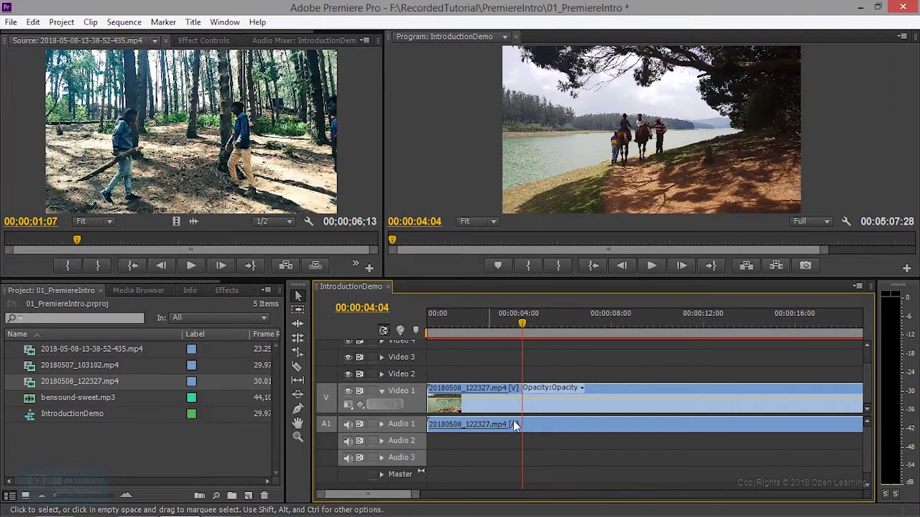
key(ctrl+z)
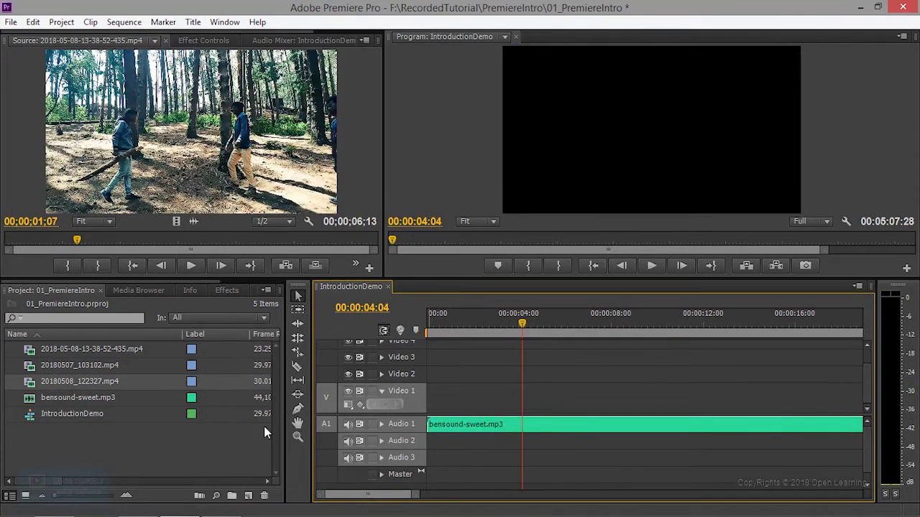
drag(485, 424, 450, 441)
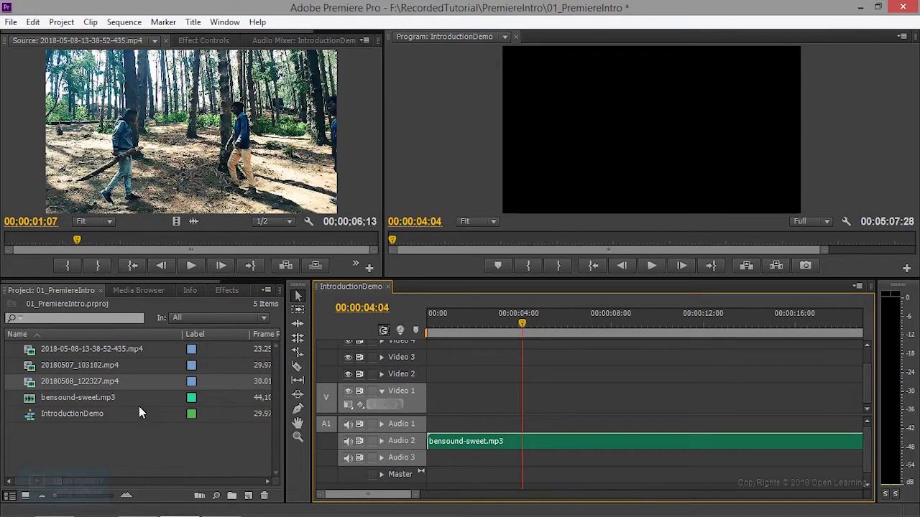
Create a Default Still title named StartingTitle
click(225, 21)
mouse_move(192, 21)
mouse_move(345, 37)
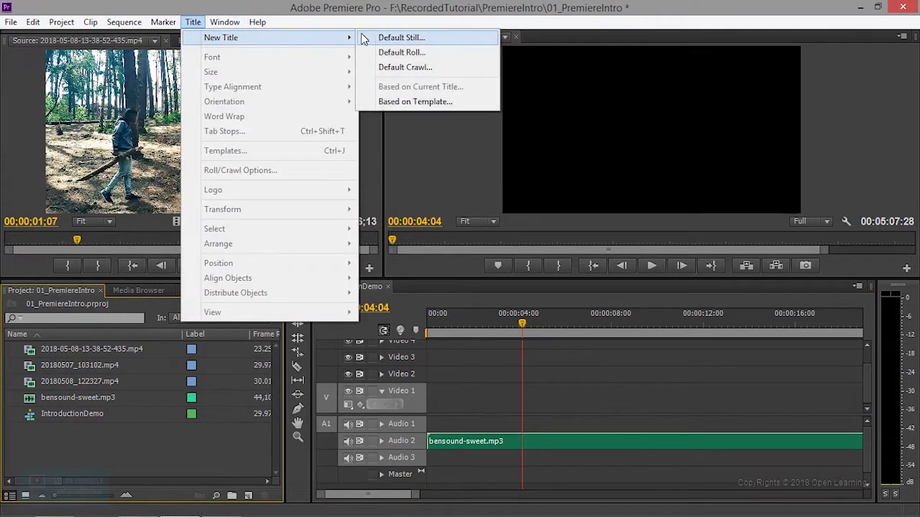
click(374, 36)
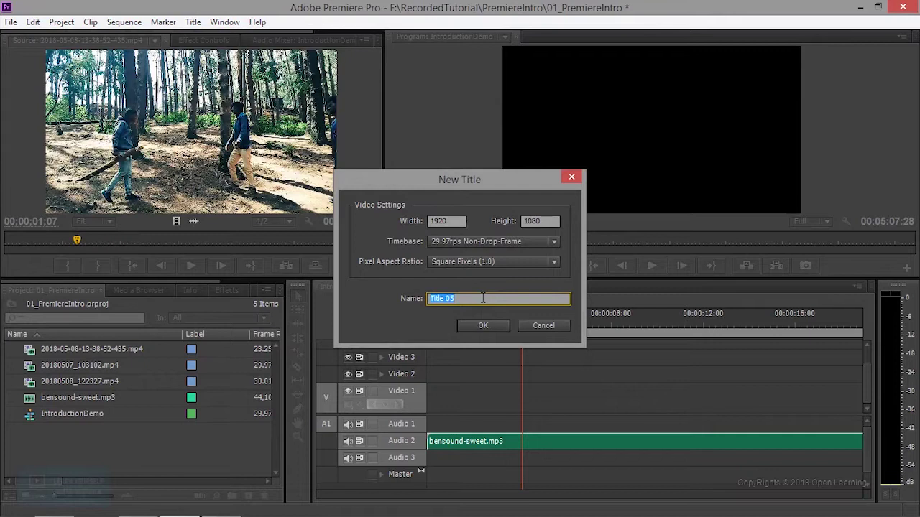
text(StartingTitle)
key(Return)
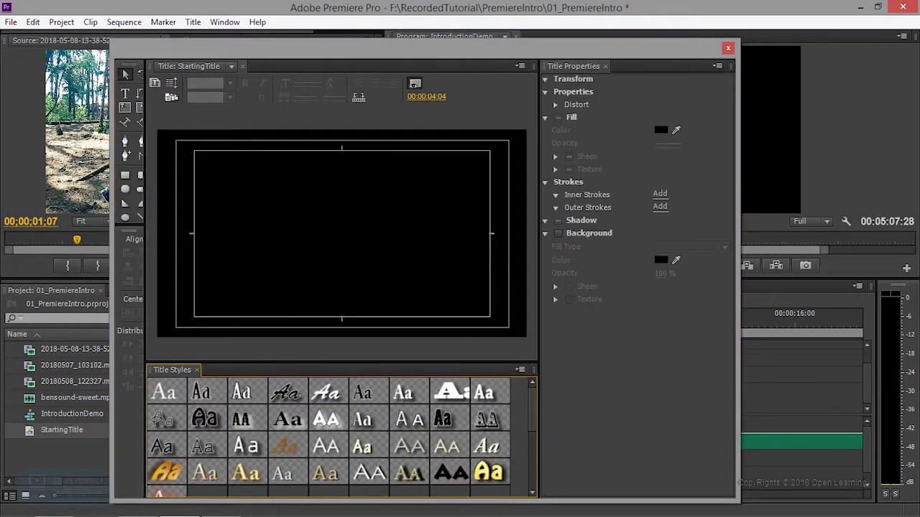
Type 'FUN Videos' on the title canvas and centre it vertically and horizontally
click(125, 93)
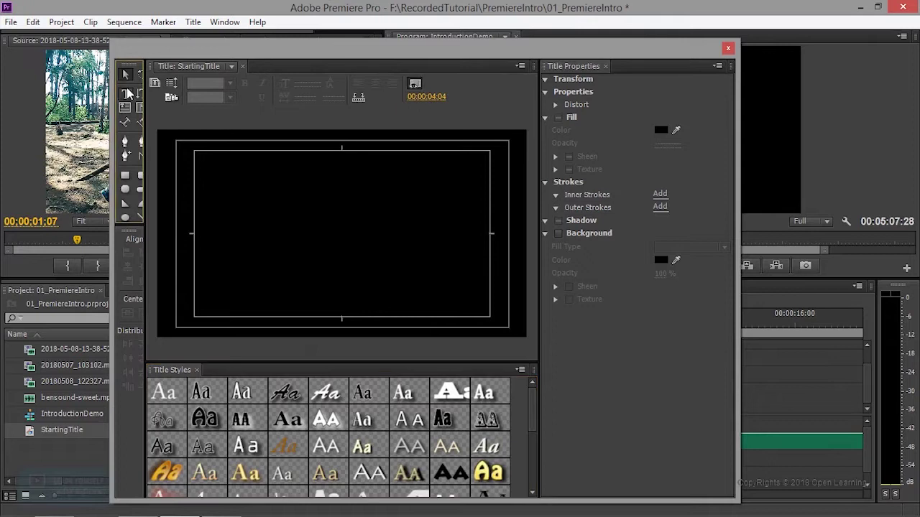
click(326, 212)
text(F)
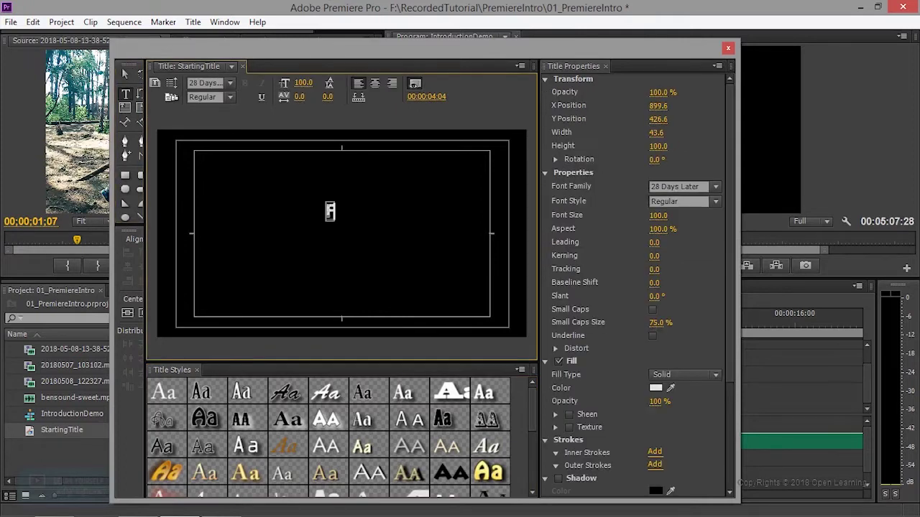
text(UN Videos)
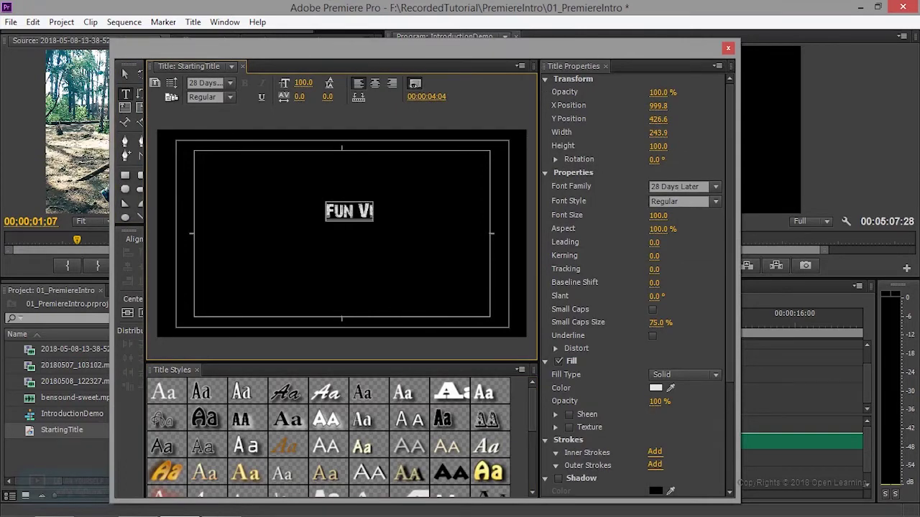
click(126, 74)
drag(366, 212, 322, 227)
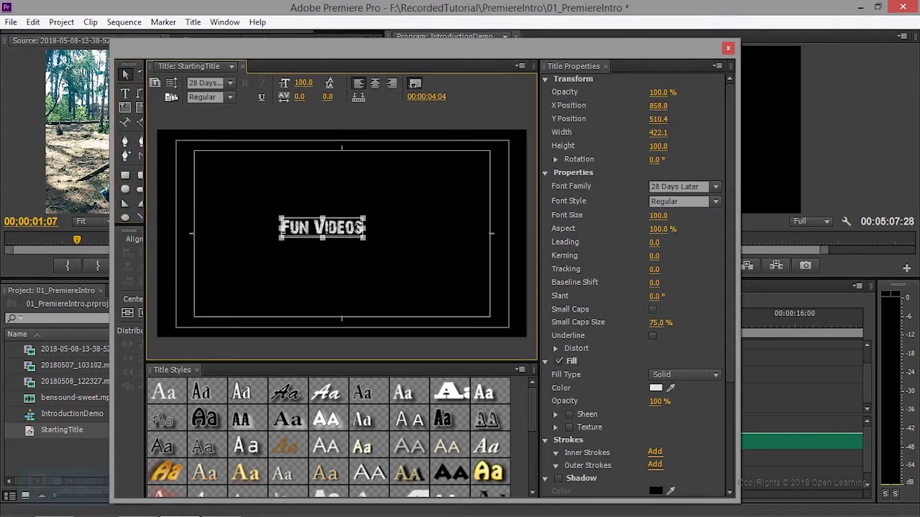
click(127, 313)
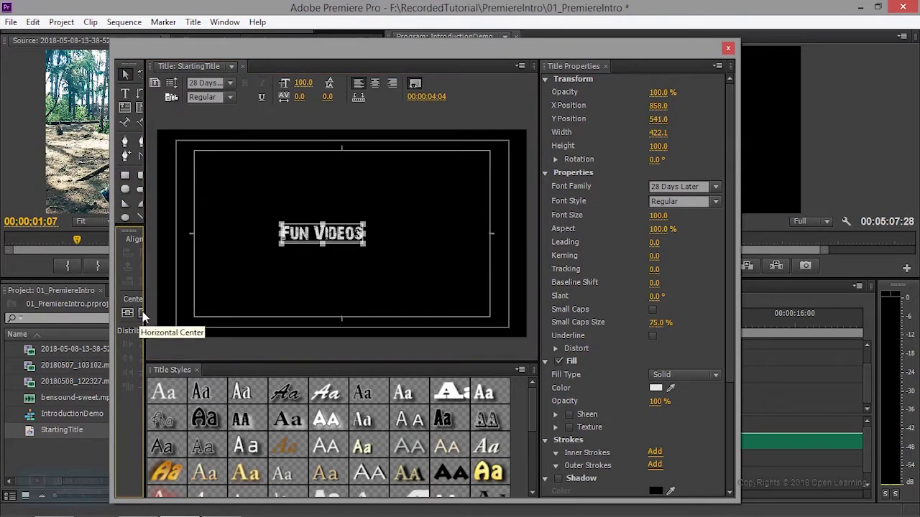
click(144, 314)
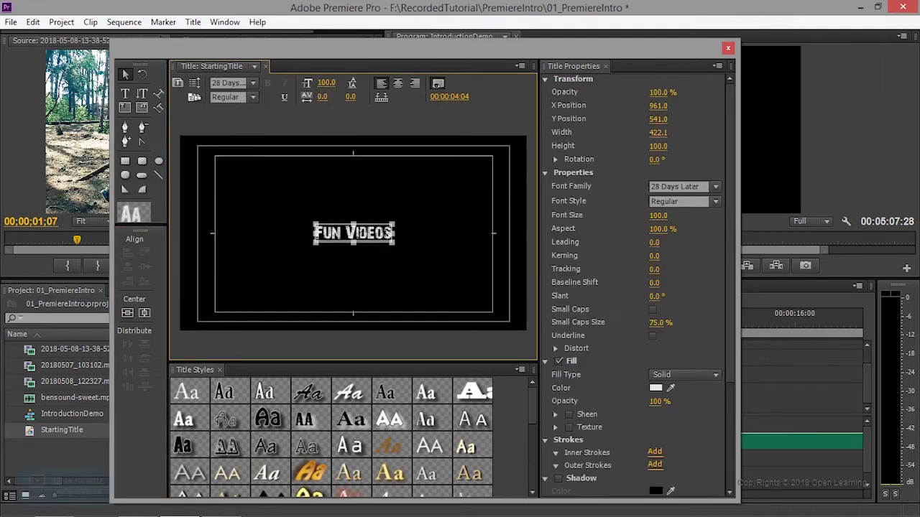
Step through the Font Family list to set the title text to Bebas
click(245, 84)
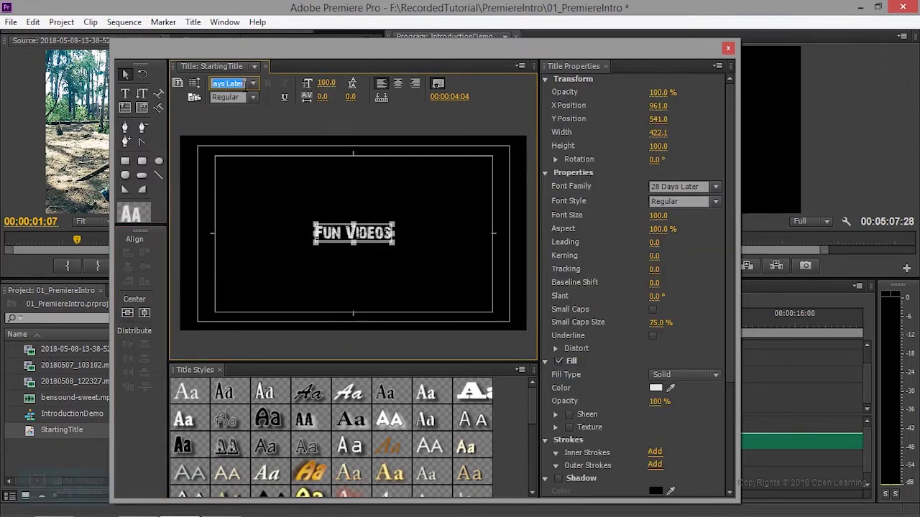
key(Down)
key(Down)
key(Down)
key(Down)
key(Down)
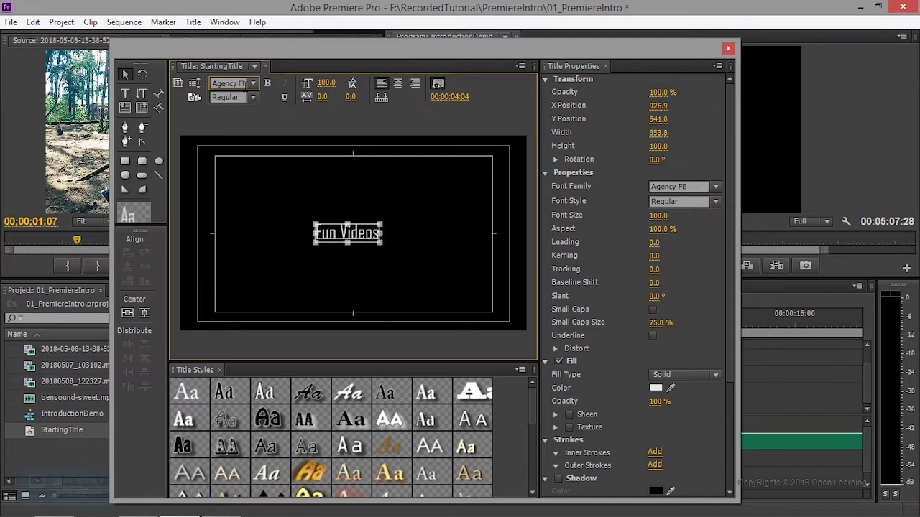
key(Down)
key(Down)
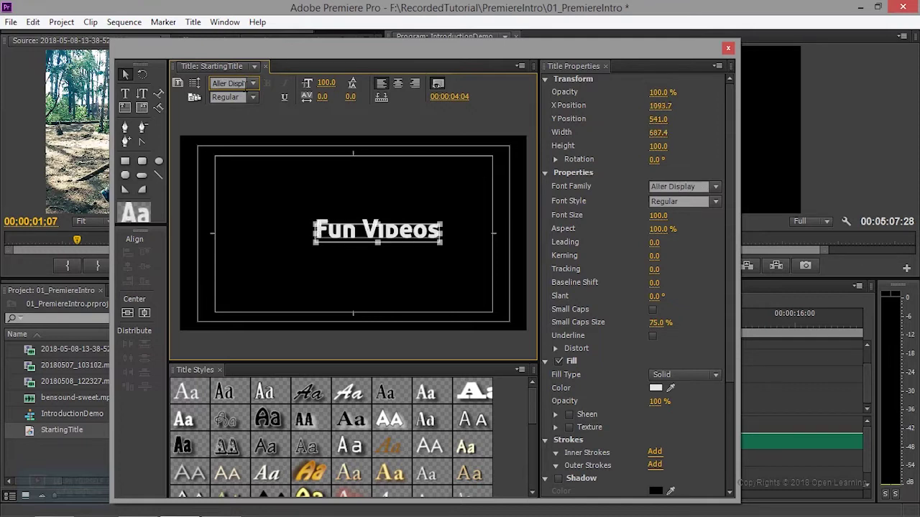
key(Down)
key(Down)
key(Down)
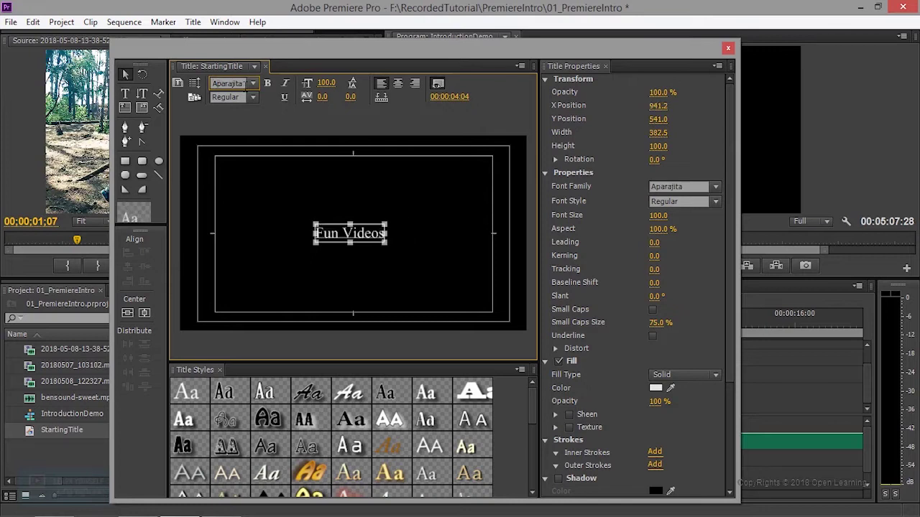
key(Down)
key(Down)
key(Down)
key(Down)
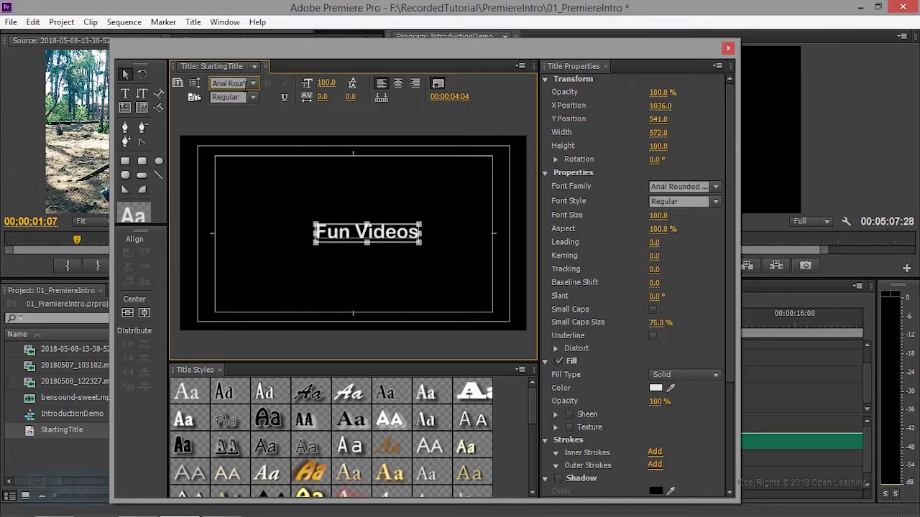
key(Down)
key(Down)
key(Down)
key(Down)
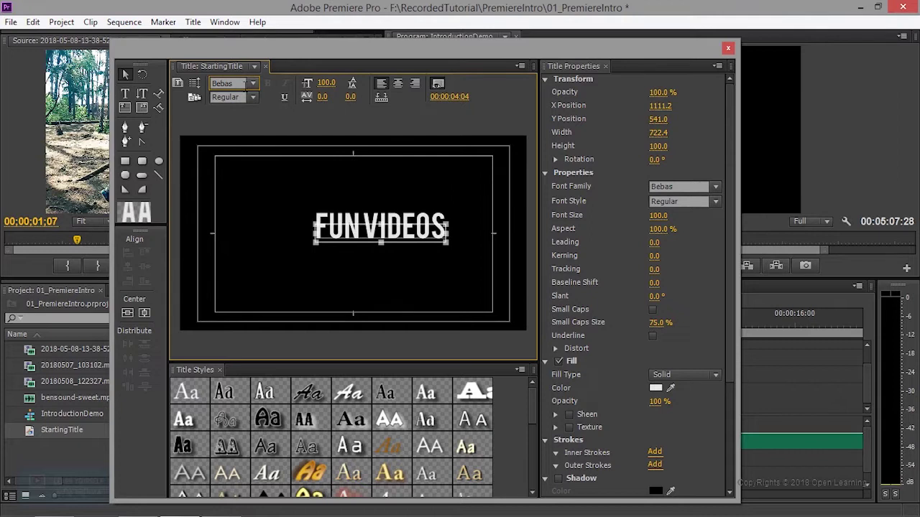
key(Down)
key(Up)
key(Up)
key(Up)
key(Down)
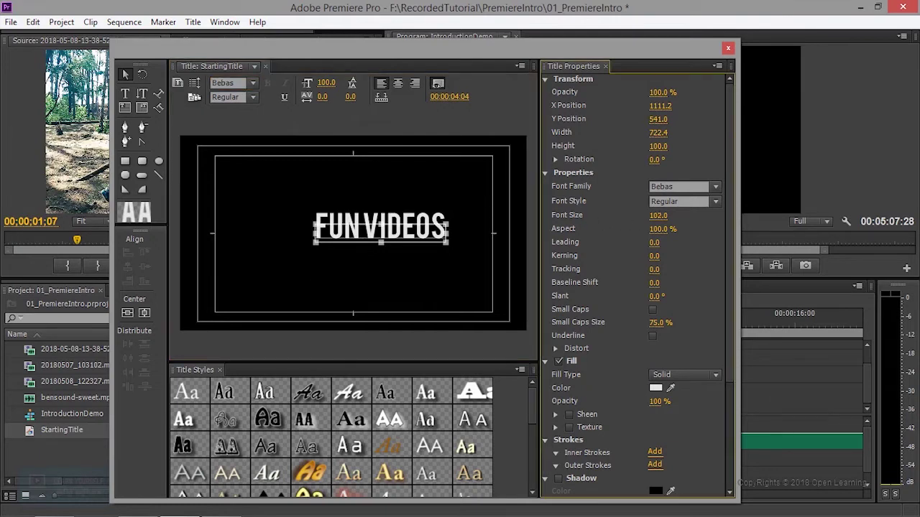
Set the font size to 79 and re-centre the text both ways
drag(658, 215, 641, 215)
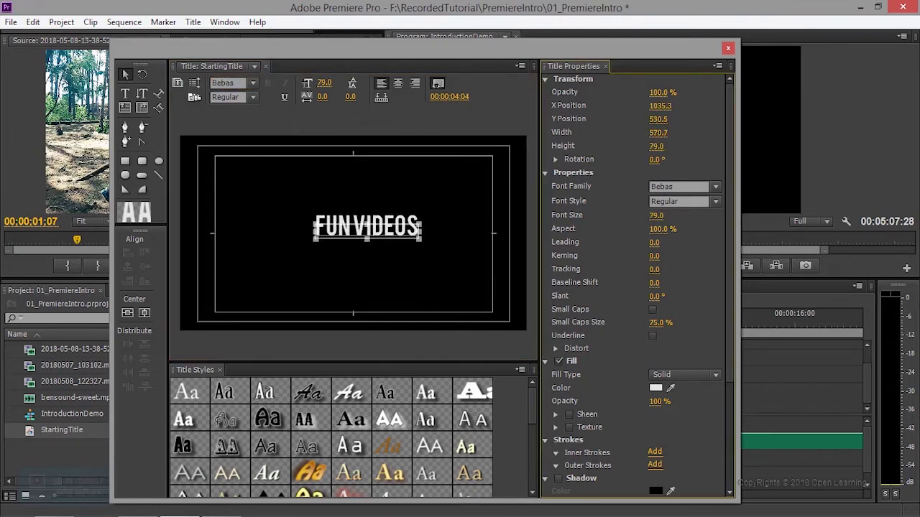
click(128, 313)
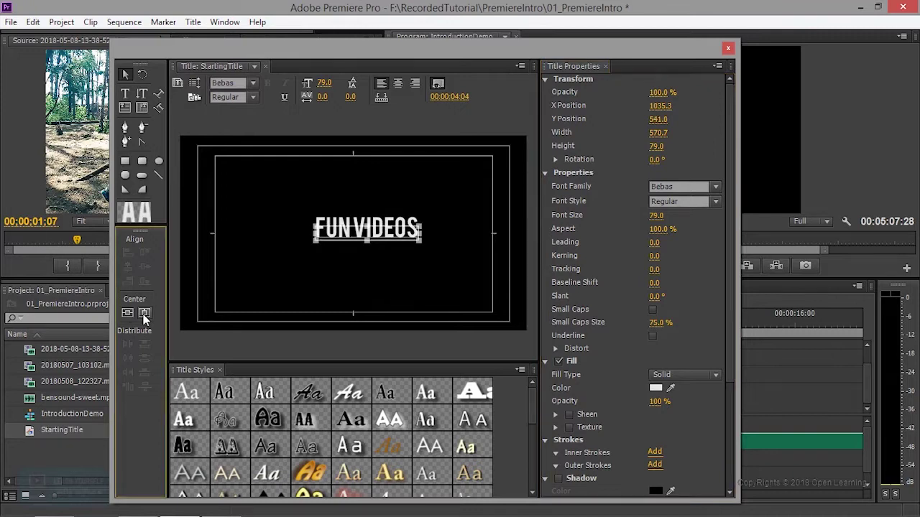
click(143, 313)
Draw a full-frame rectangle and fill it solid dark blue 03265C
key(r)
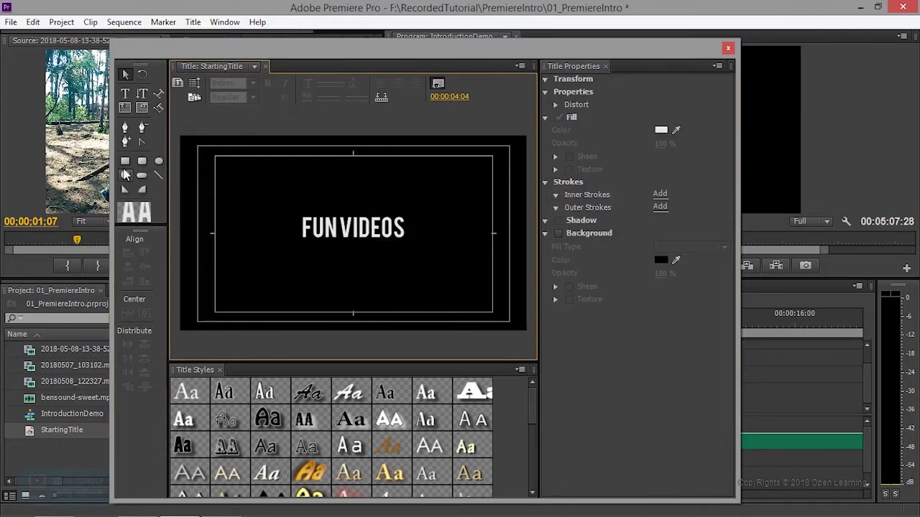
mouse_move(179, 134)
mouse_down()
mouse_move(252, 232)
mouse_move(335, 302)
mouse_move(527, 332)
mouse_up()
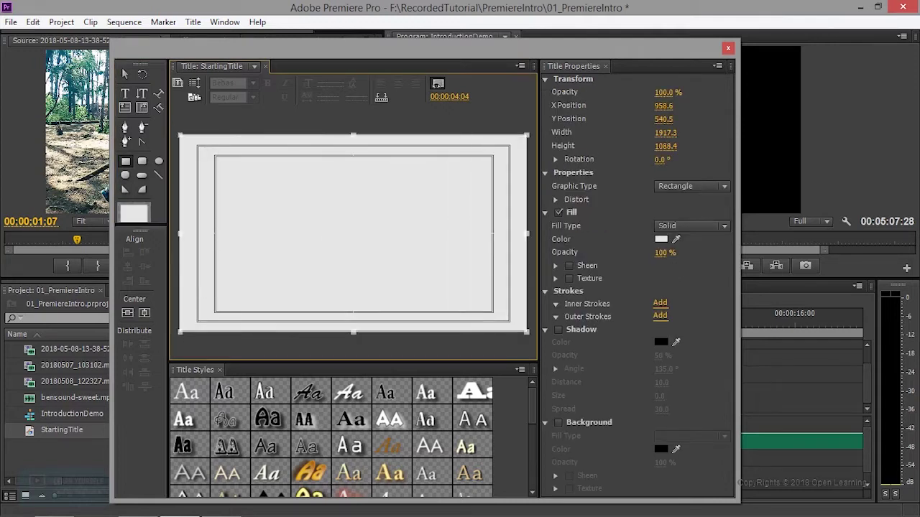
click(661, 239)
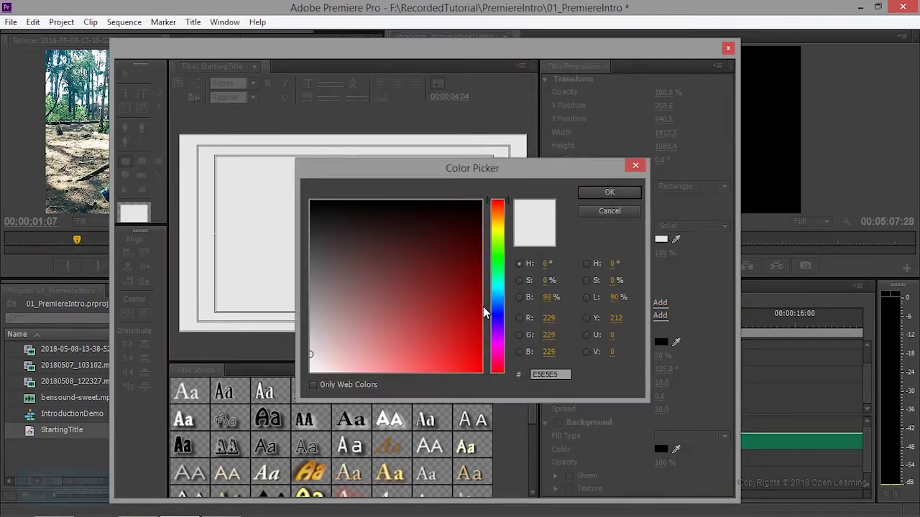
drag(498, 318, 497, 304)
click(476, 262)
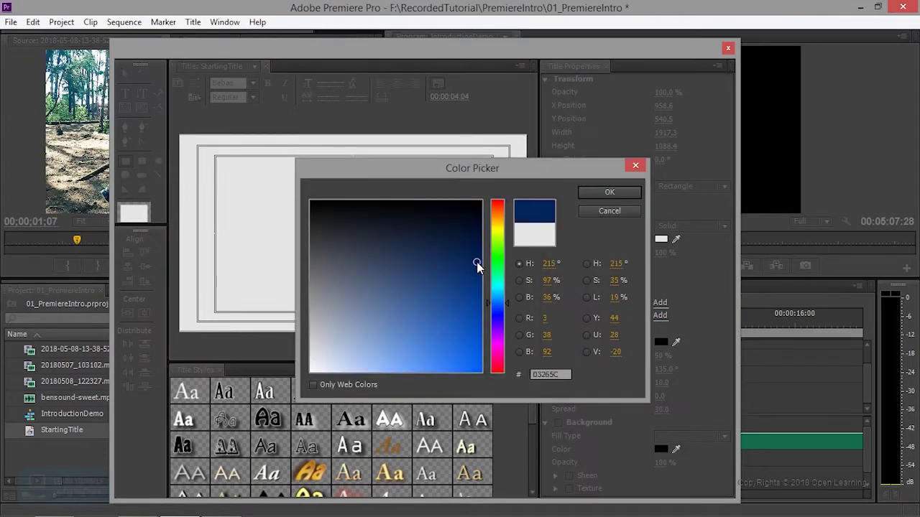
click(608, 194)
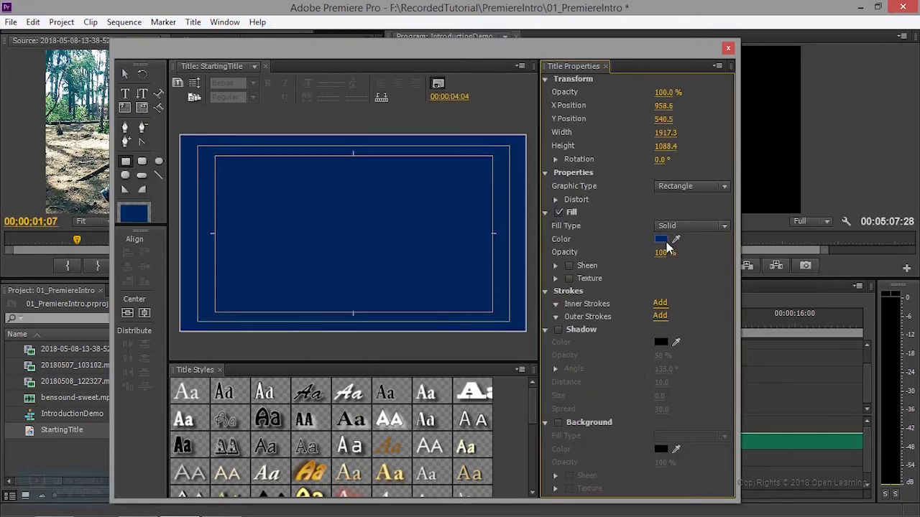
click(694, 225)
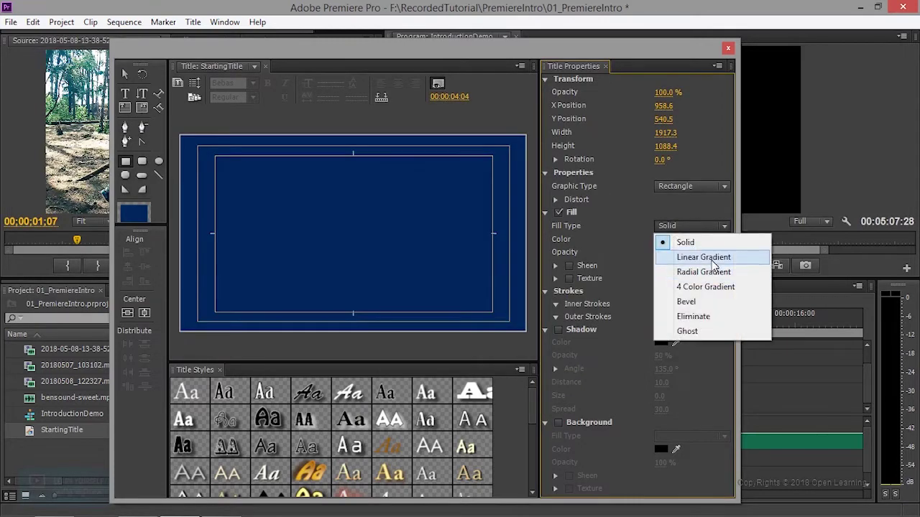
Change the rectangle fill to a radial gradient with a grey first stop
click(712, 260)
double_click(669, 249)
mouse_move(320, 302)
mouse_down()
mouse_move(306, 305)
mouse_move(312, 267)
mouse_up()
click(610, 192)
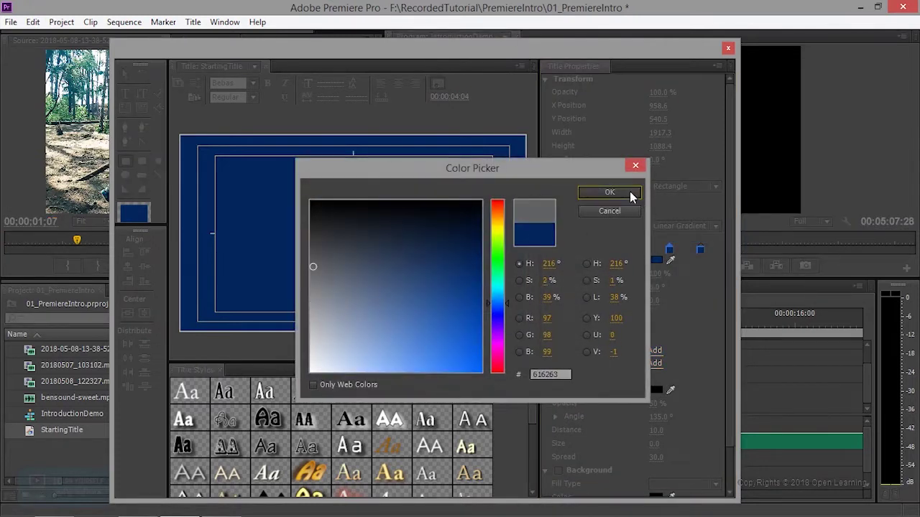
click(685, 225)
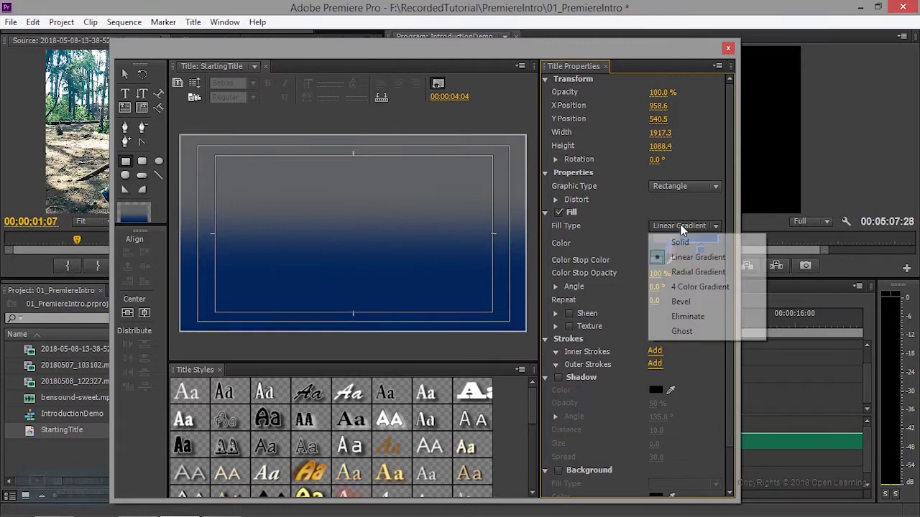
click(704, 268)
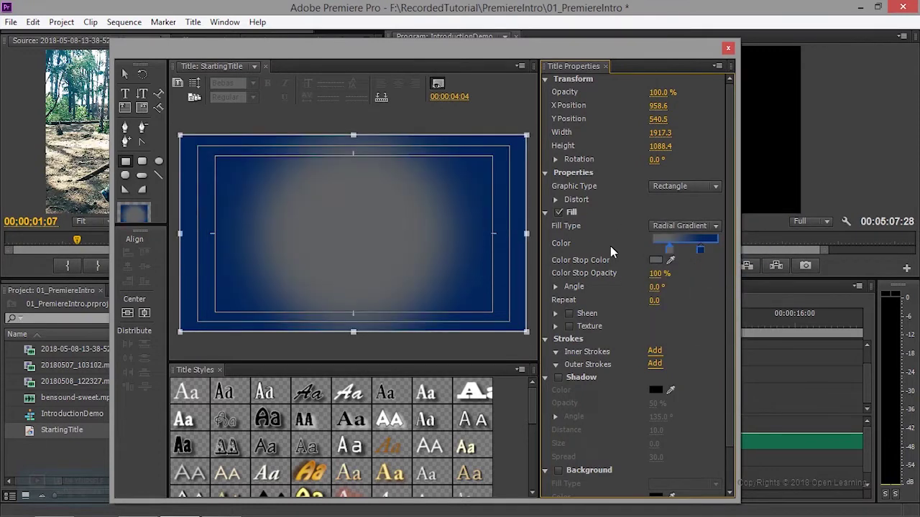
mouse_move(702, 250)
mouse_down()
mouse_move(716, 254)
mouse_move(691, 250)
mouse_up()
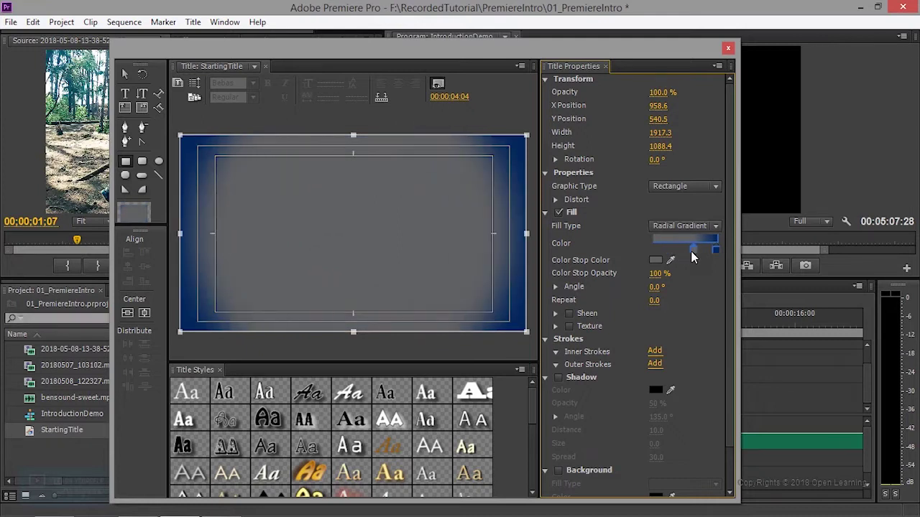
Set the outer gradient stop to near-black and nudge the inner stop outward
double_click(716, 251)
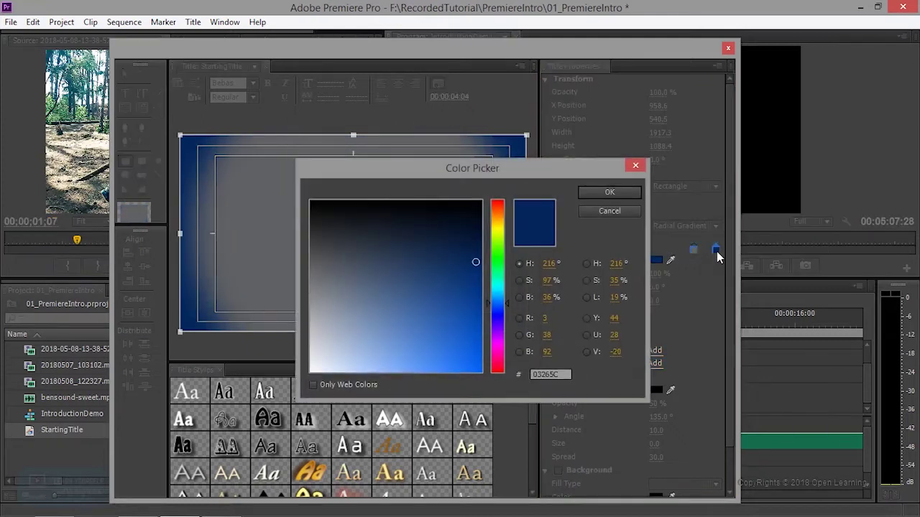
click(321, 226)
drag(311, 222, 305, 215)
click(596, 193)
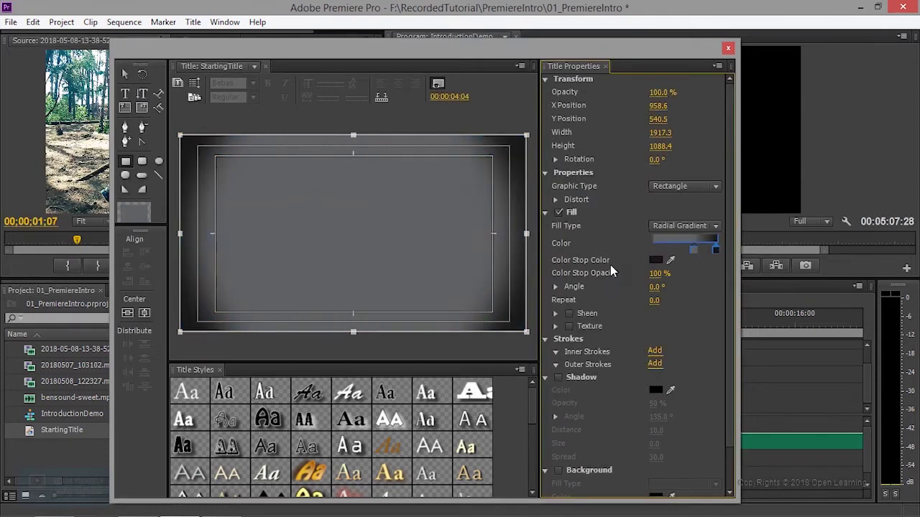
drag(694, 250, 701, 257)
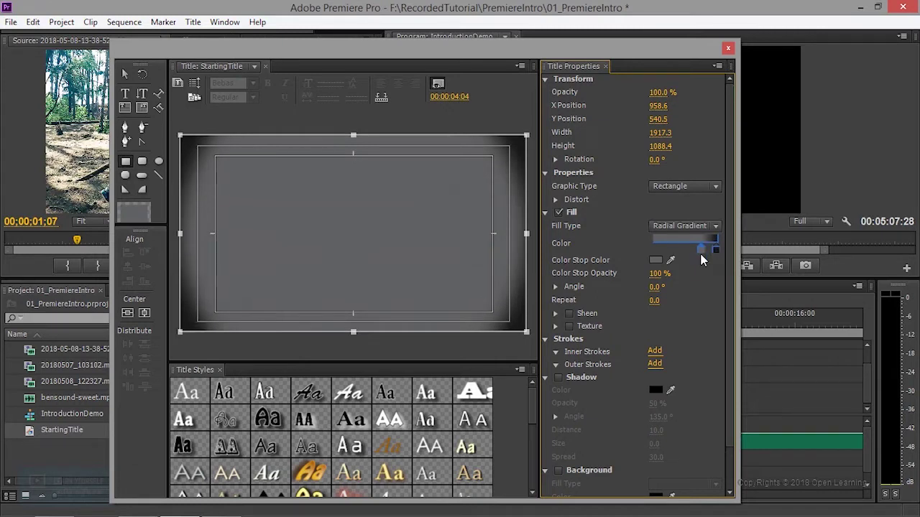
Make the inner gradient stop bright red EF050A, then darker red 9C0306
double_click(700, 253)
drag(506, 316, 501, 368)
click(478, 361)
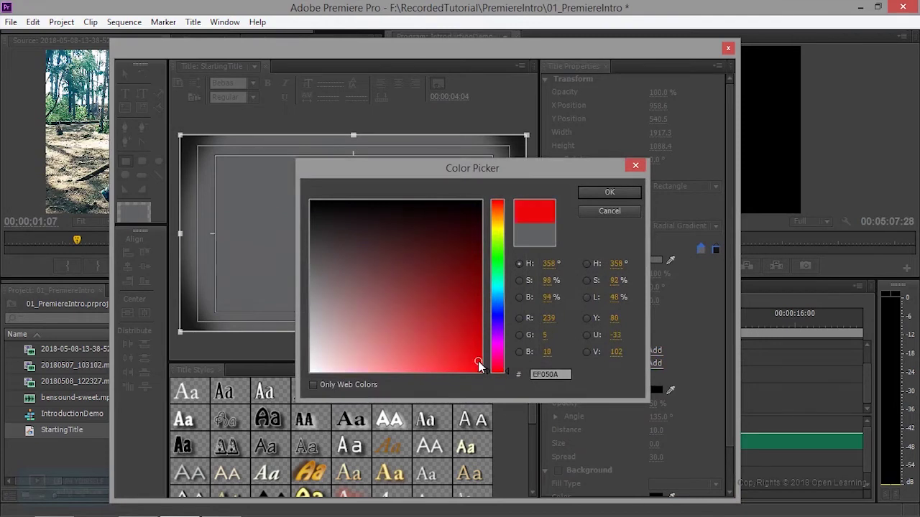
click(595, 196)
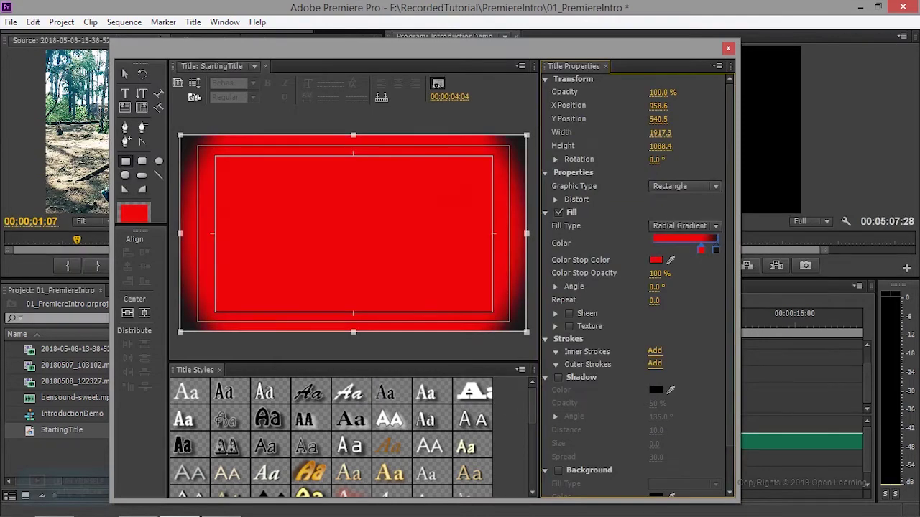
double_click(702, 250)
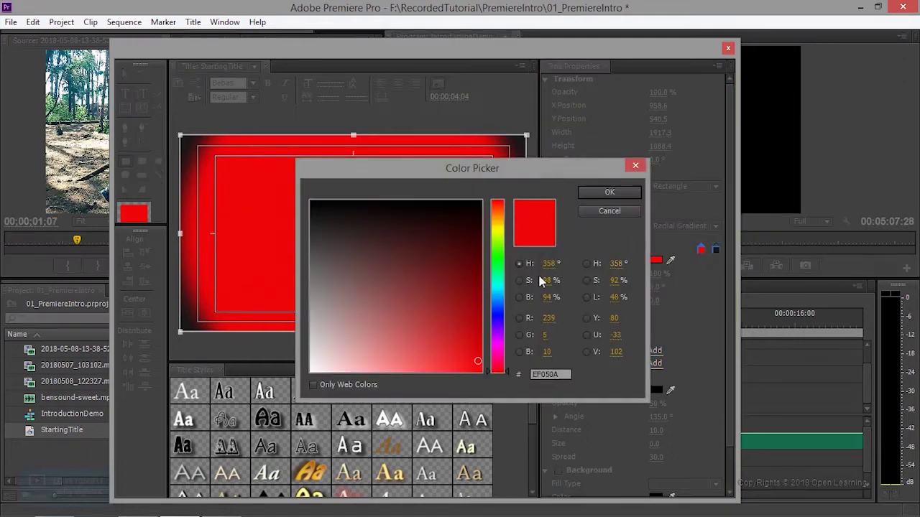
click(478, 304)
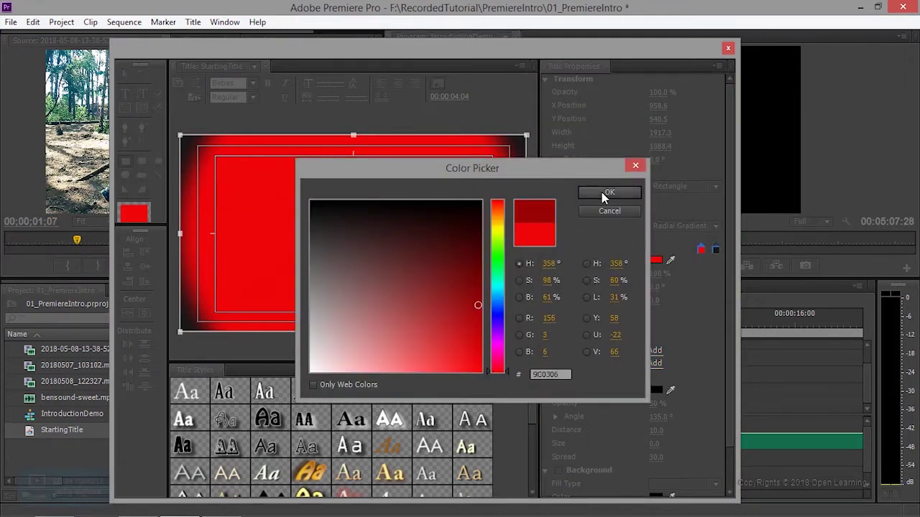
click(607, 193)
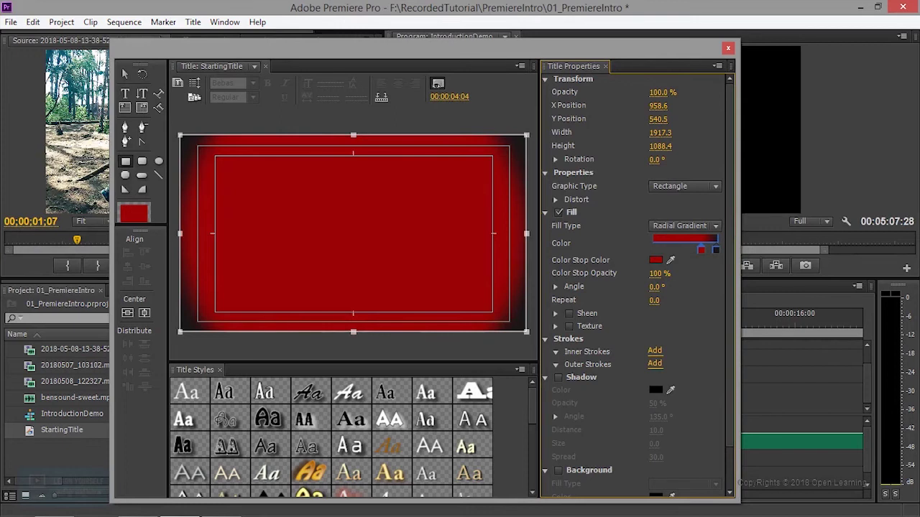
Send the gradient rectangle to the back, behind the FUN VIDEOS text
right_click(477, 153)
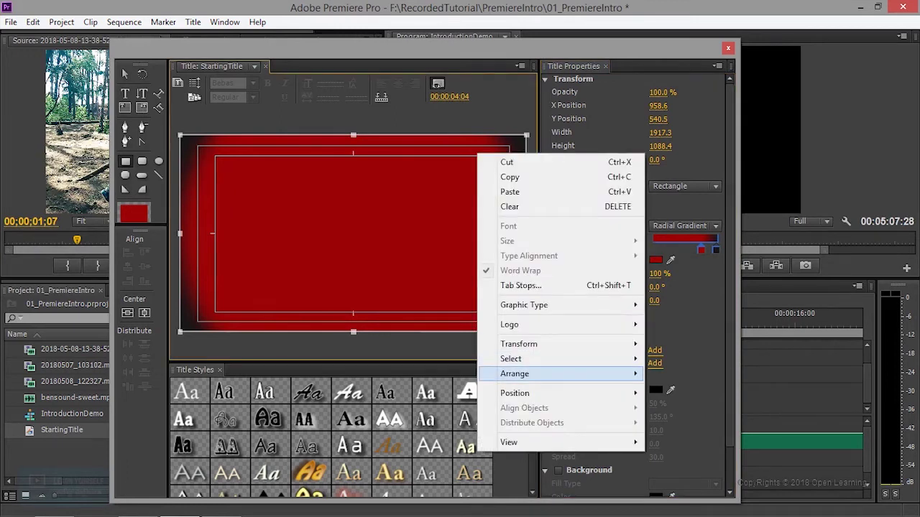
mouse_move(547, 374)
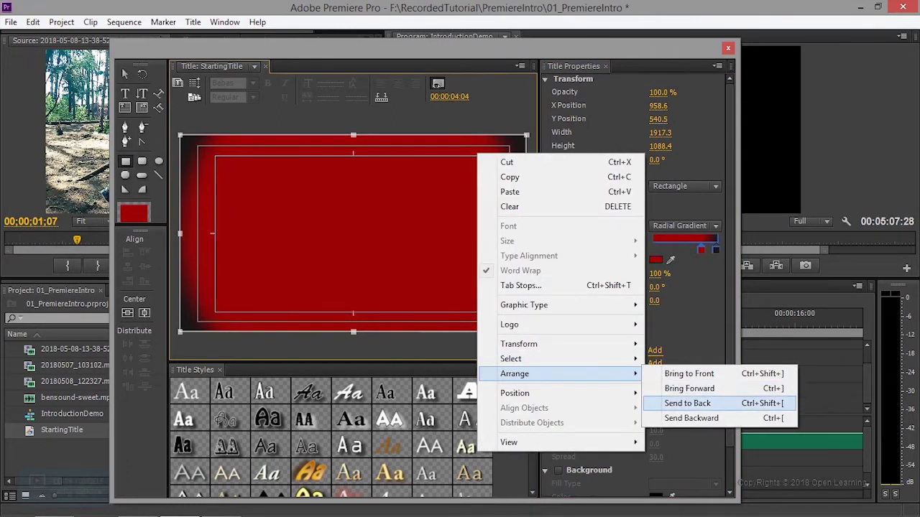
click(688, 403)
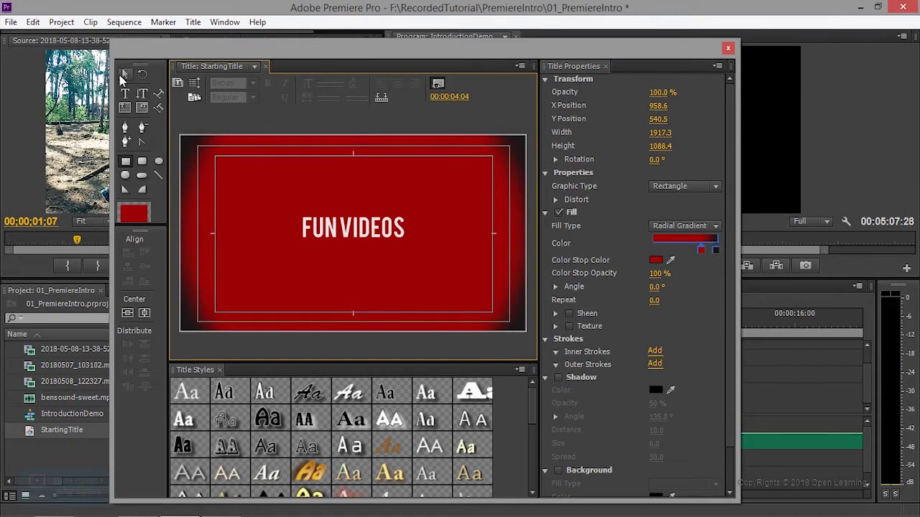
click(123, 75)
click(159, 176)
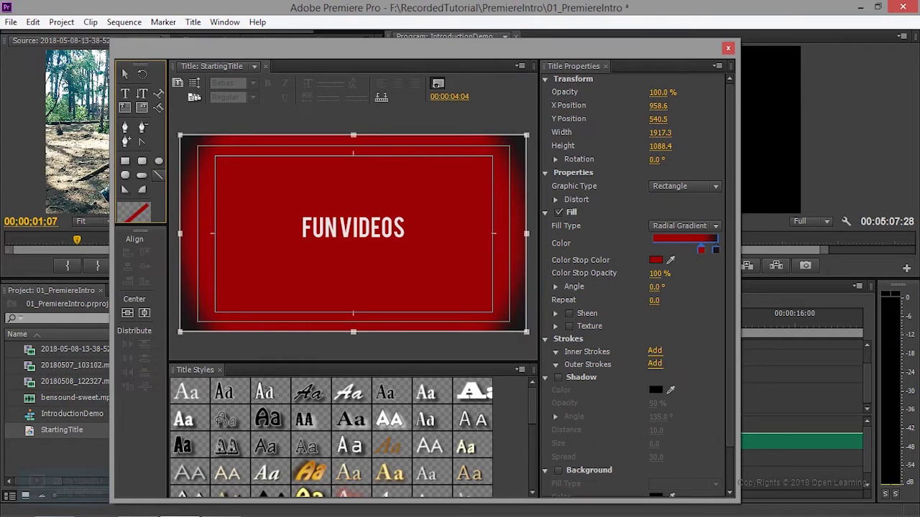
Draw a horizontal line under FUN VIDEOS and give it a solid grey fill
click(173, 267)
key(Escape)
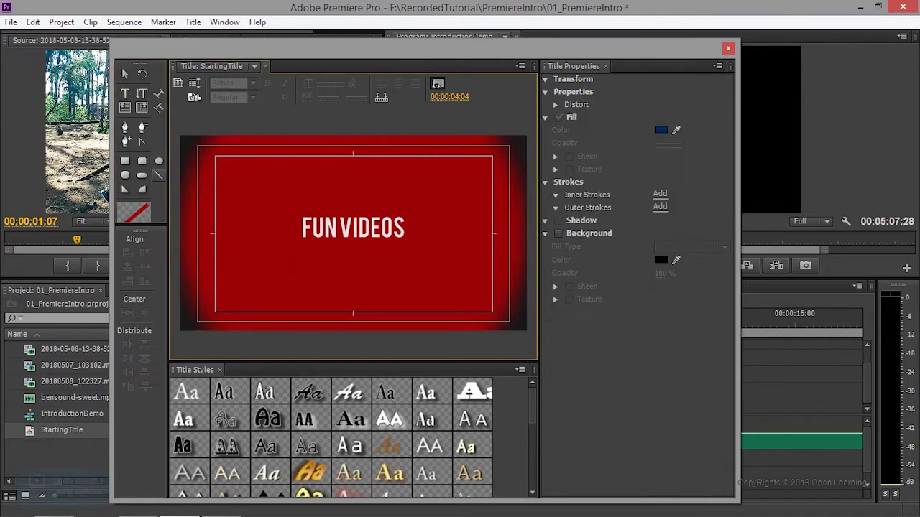
drag(301, 244, 408, 244)
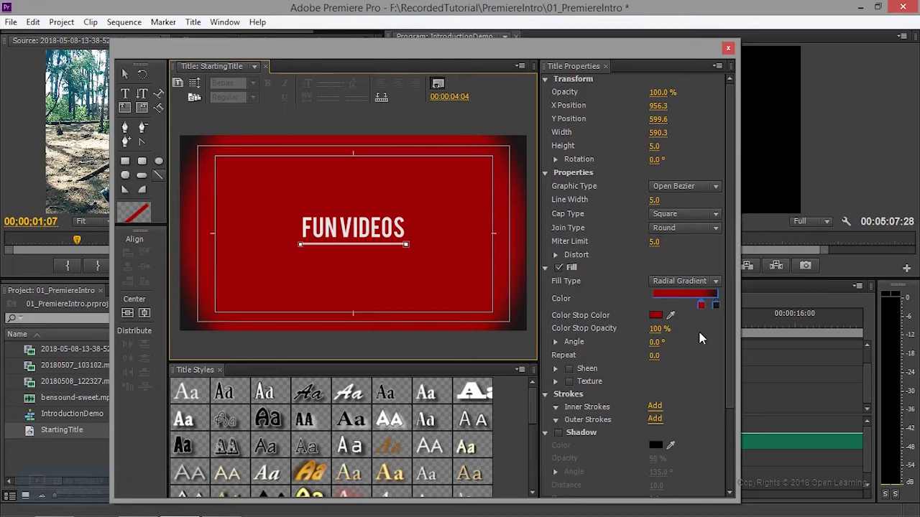
click(686, 281)
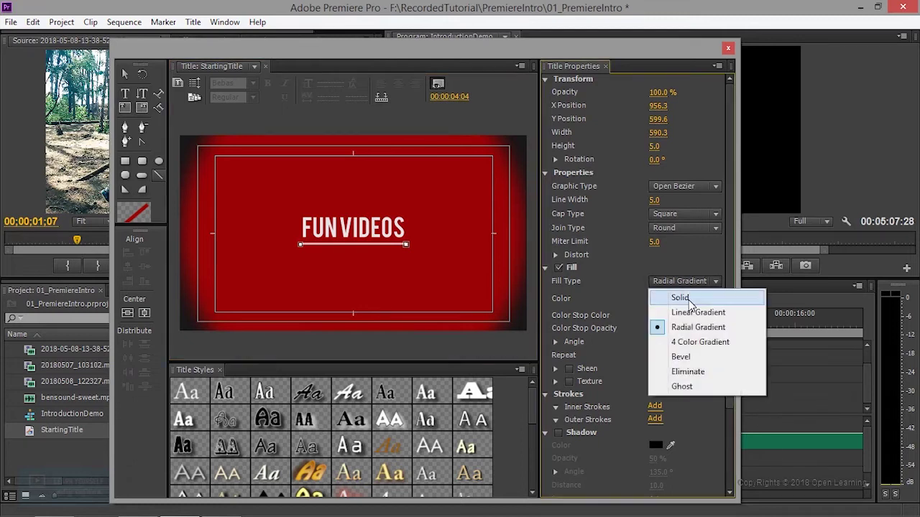
click(668, 294)
click(655, 295)
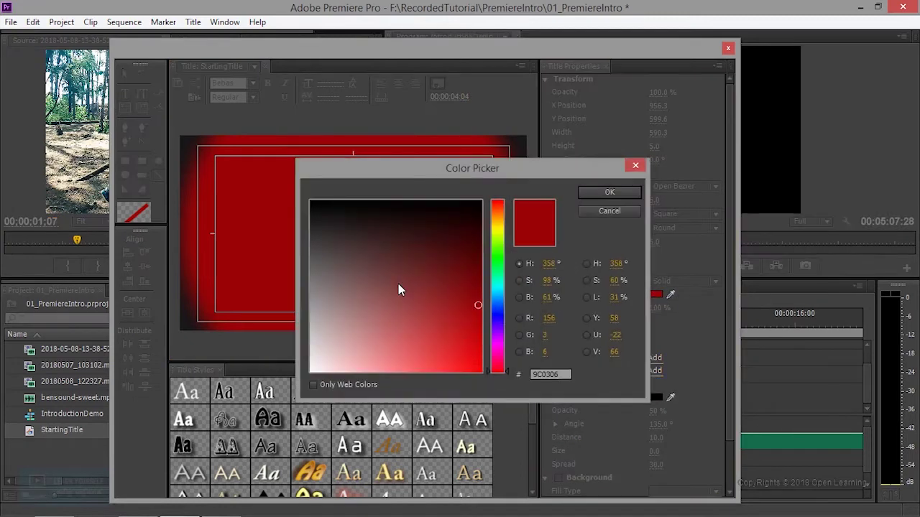
drag(471, 289, 307, 235)
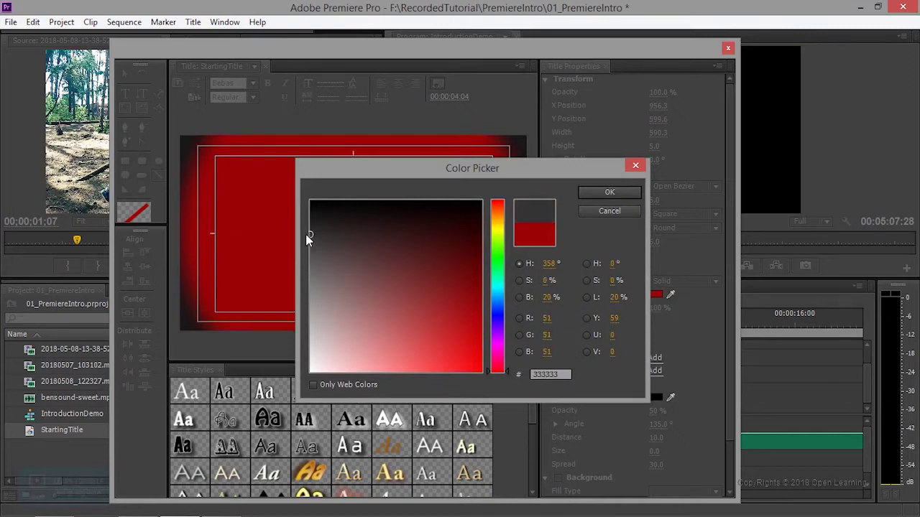
click(609, 193)
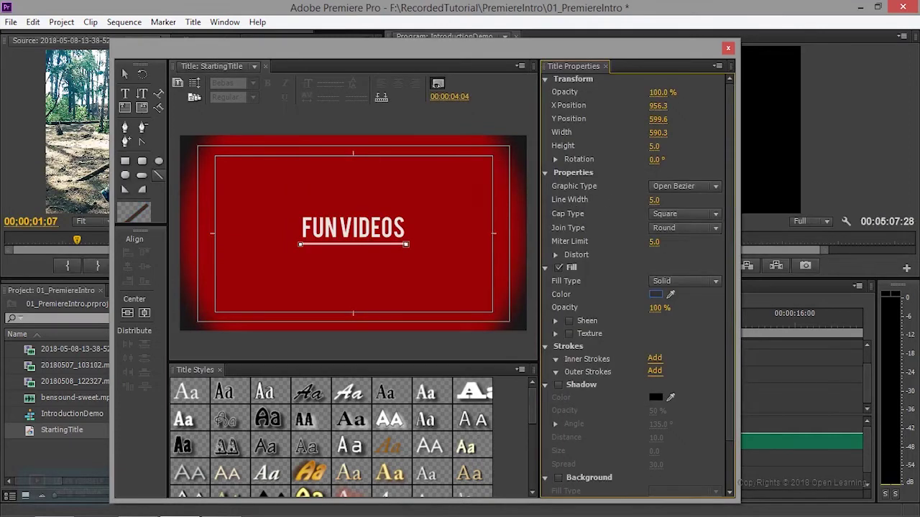
Reselect the underline and change its colour to near-white F8F8F8
click(124, 74)
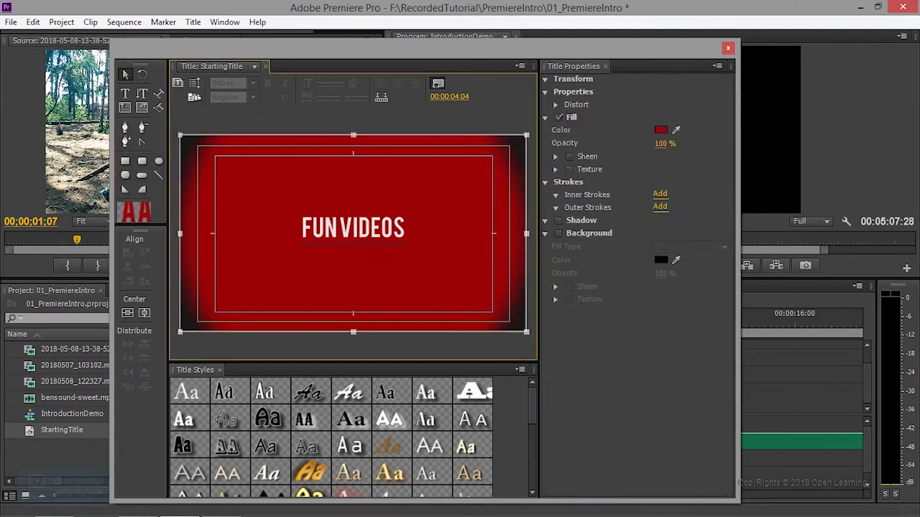
click(189, 216)
click(352, 244)
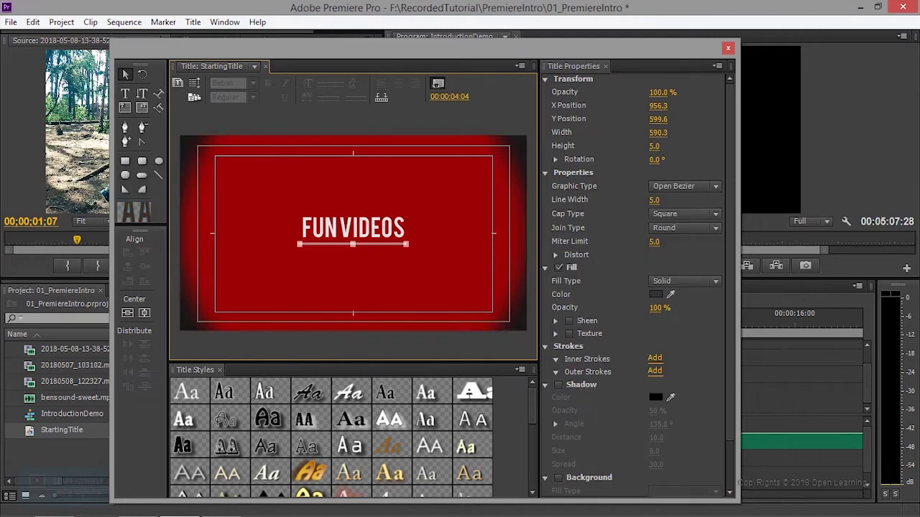
click(656, 295)
mouse_move(340, 310)
mouse_down()
mouse_move(319, 320)
mouse_move(297, 367)
mouse_up()
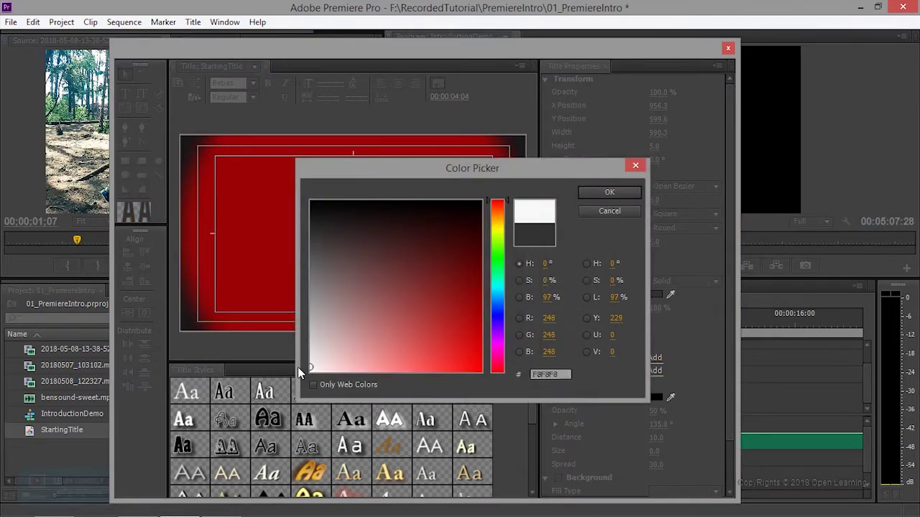
click(593, 194)
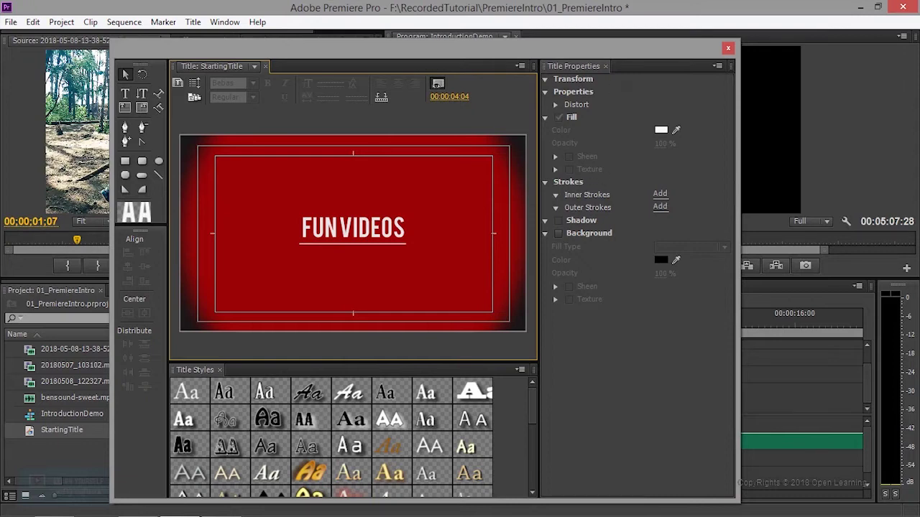
click(352, 229)
click(216, 144)
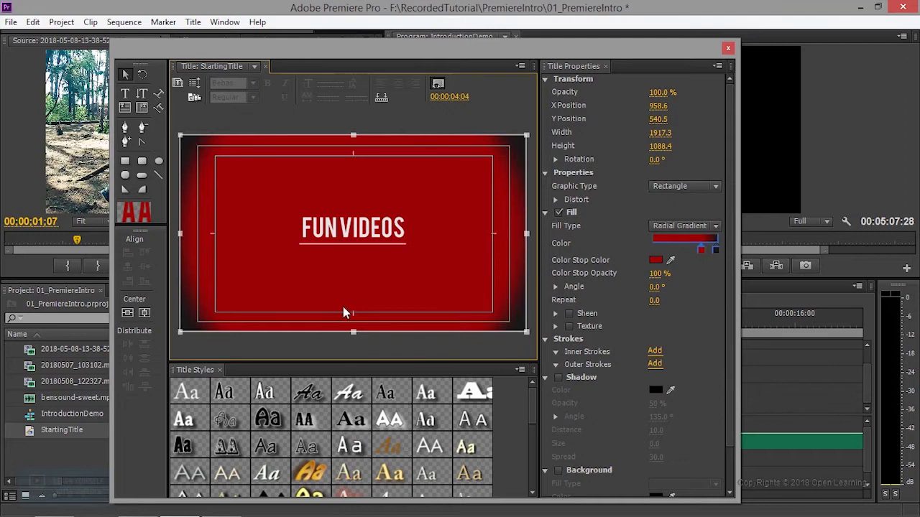
Turn on Shadow for the FUN VIDEOS text and raise the shadow opacity to 60%
click(353, 228)
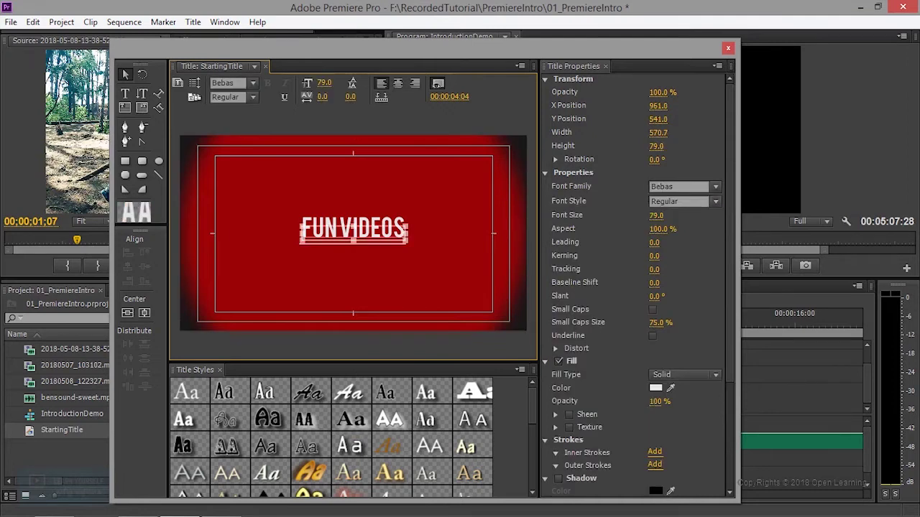
click(216, 143)
click(353, 228)
scroll(663, 437, down, 1)
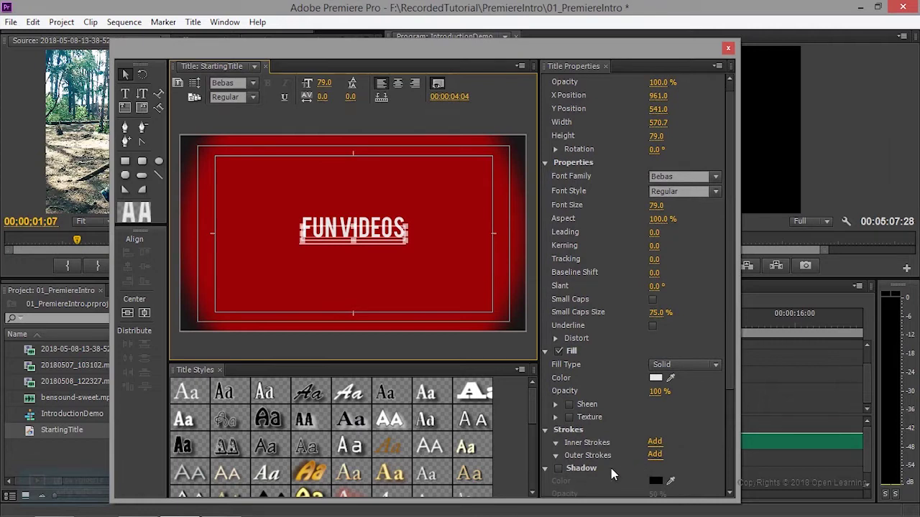
click(559, 468)
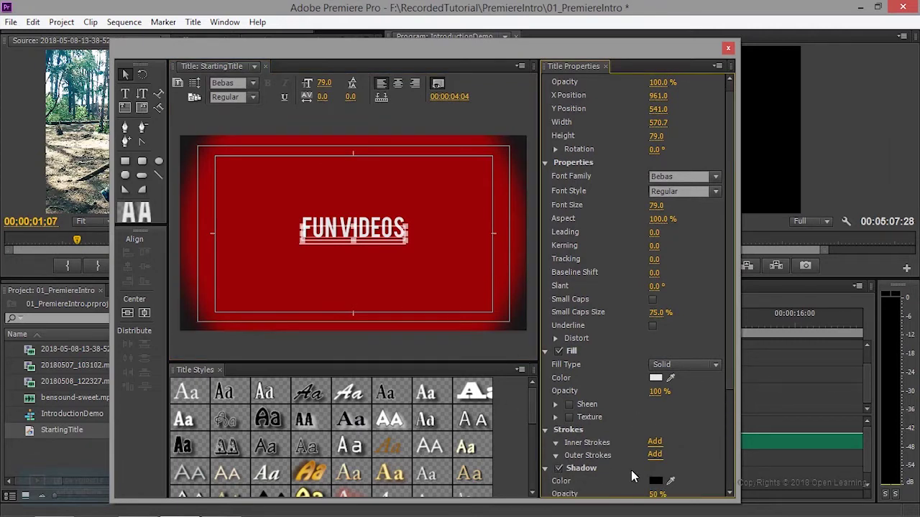
scroll(668, 471, down, 1)
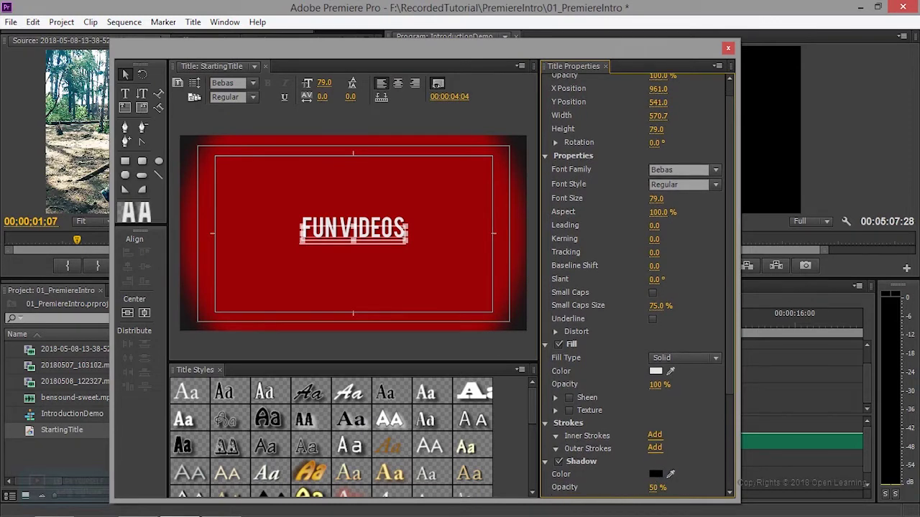
drag(658, 488, 694, 487)
Close the Titler, put StartingTitle on Video 1, and play it briefly
click(729, 49)
drag(65, 429, 429, 400)
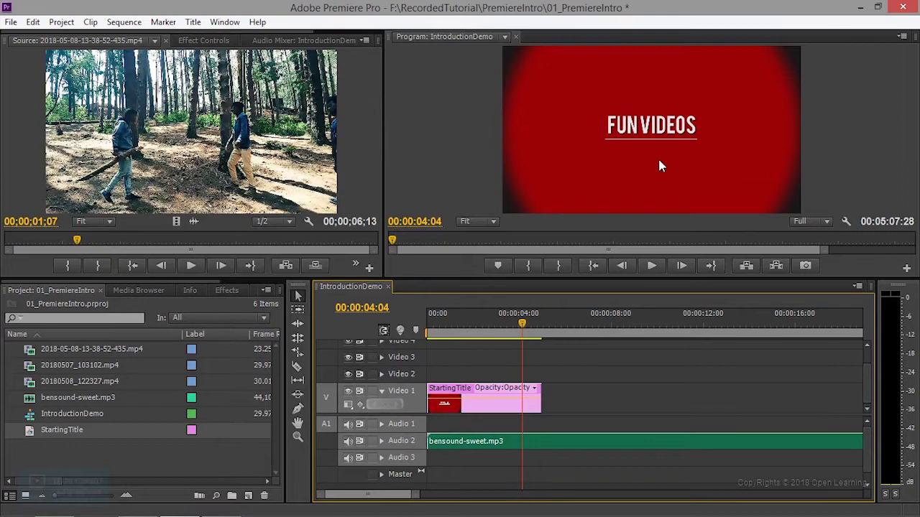
click(652, 265)
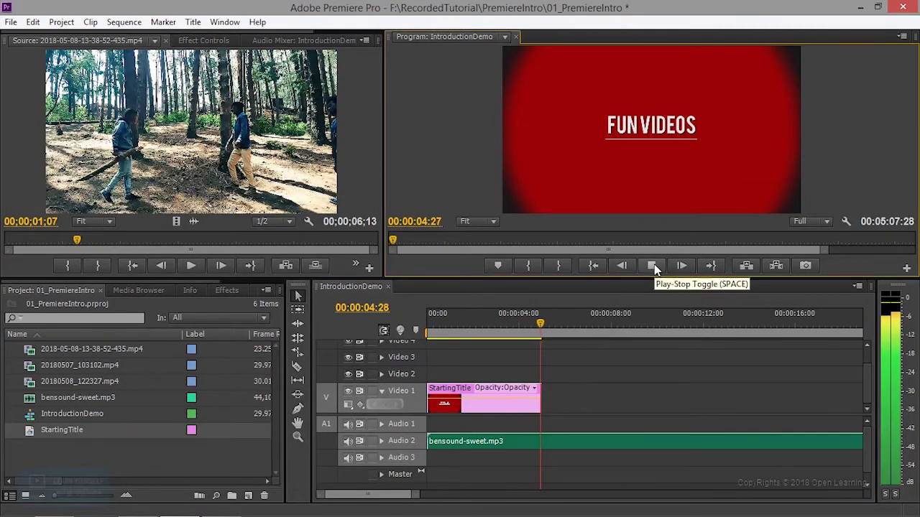
click(652, 265)
Replay the sequence from the start, then park the playhead at 00:00:02:13
key(Home)
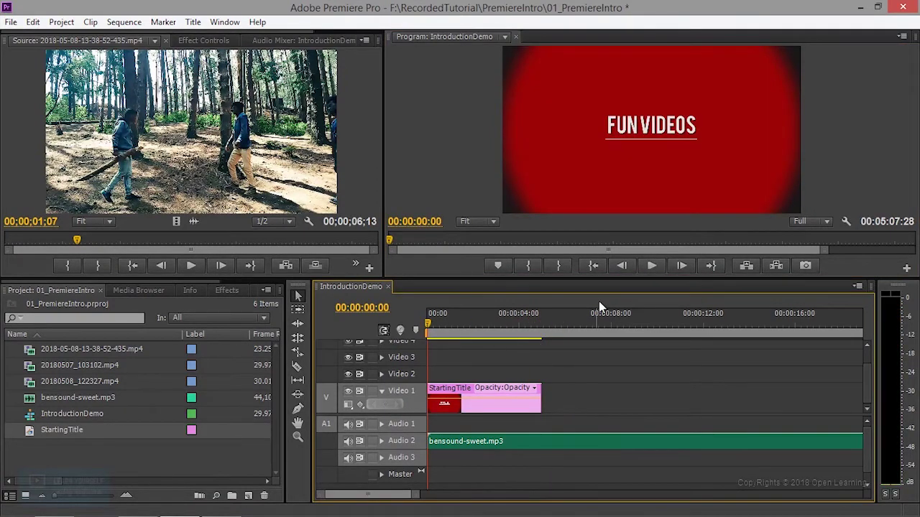
click(652, 266)
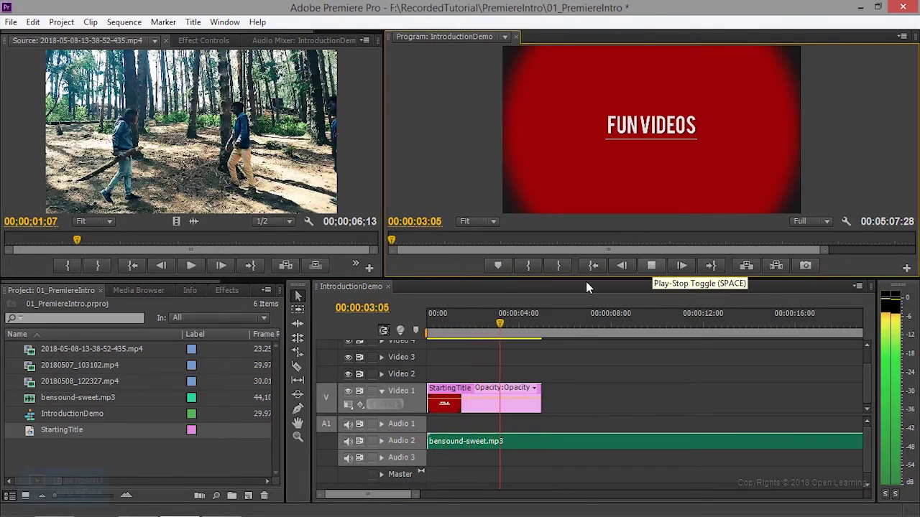
click(652, 266)
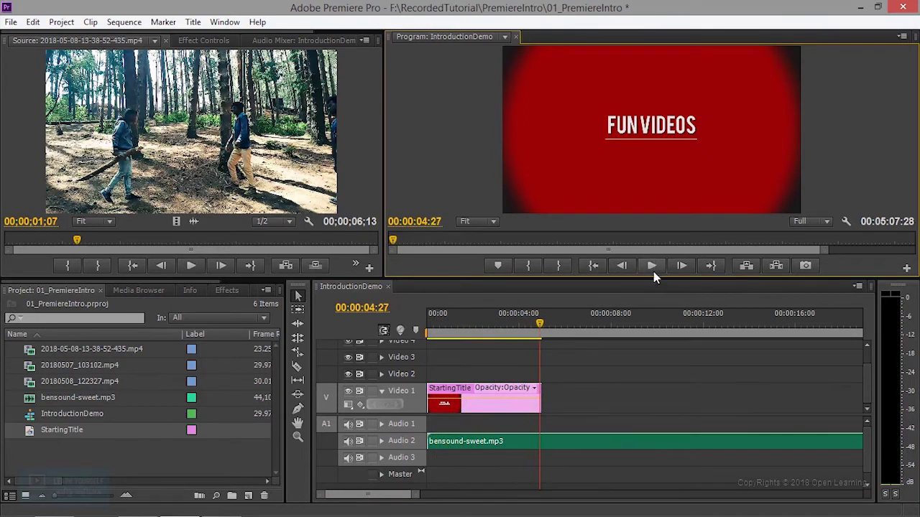
drag(540, 321, 482, 321)
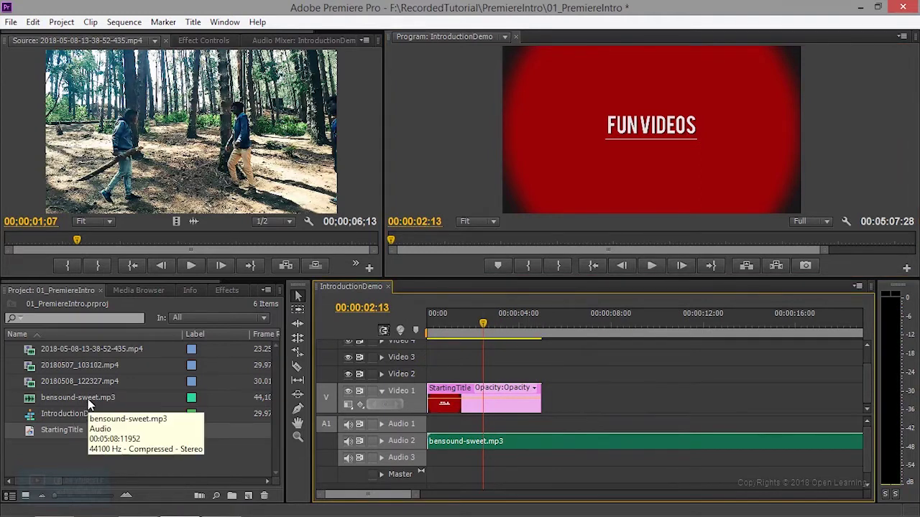
click(190, 265)
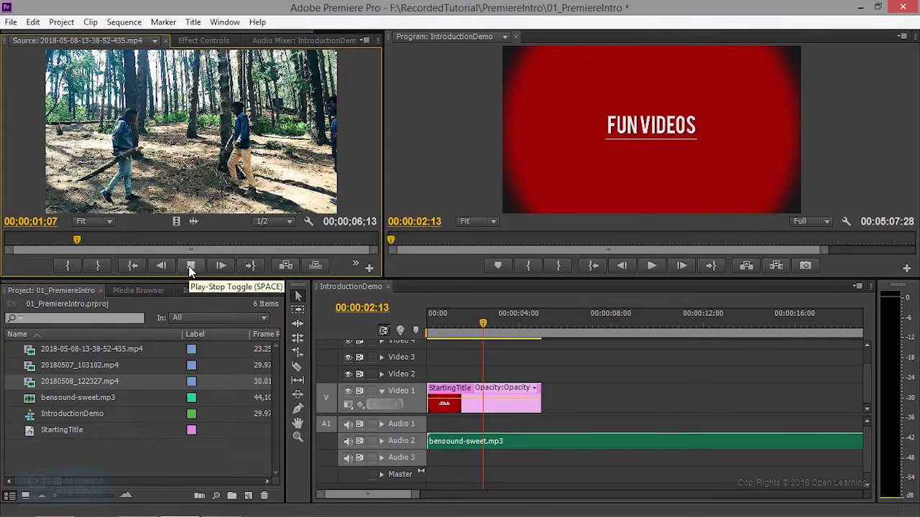
click(190, 265)
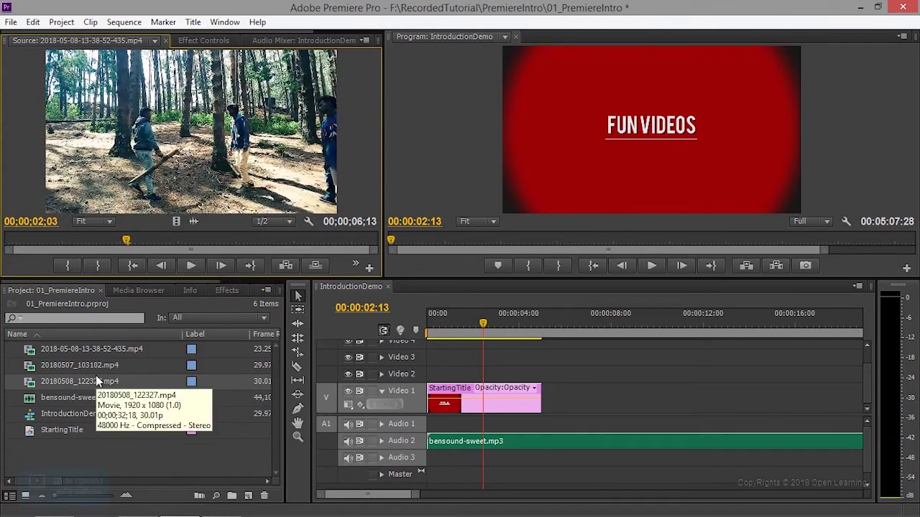
double_click(100, 366)
click(190, 265)
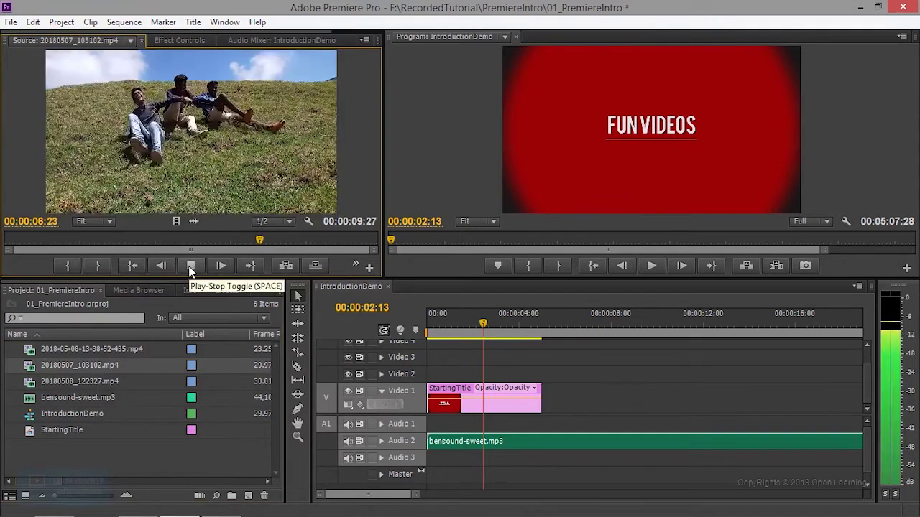
double_click(104, 348)
click(188, 267)
click(189, 265)
double_click(79, 381)
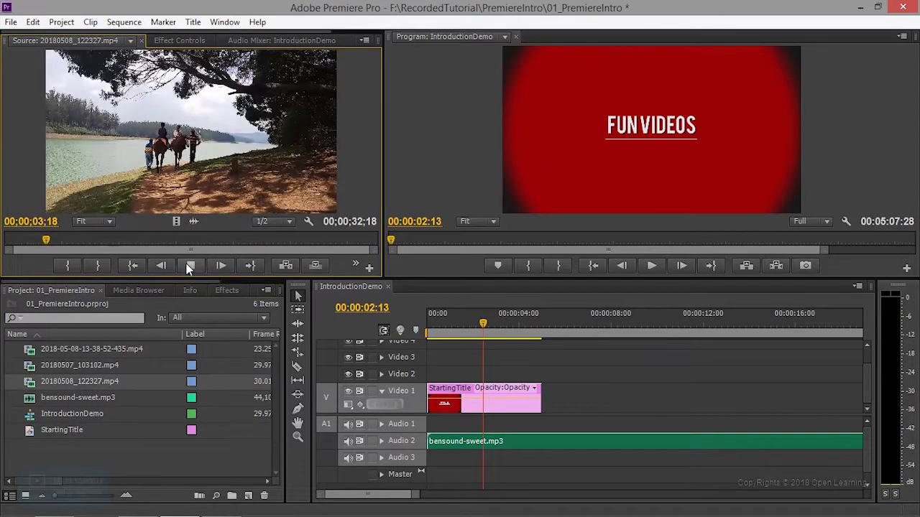
click(190, 265)
click(189, 265)
Add 20180508_122327.mp4 to Video 1, lift StartingTitle to Video 2, and nudge the mp4 earlier
drag(83, 385, 544, 395)
drag(465, 395, 463, 388)
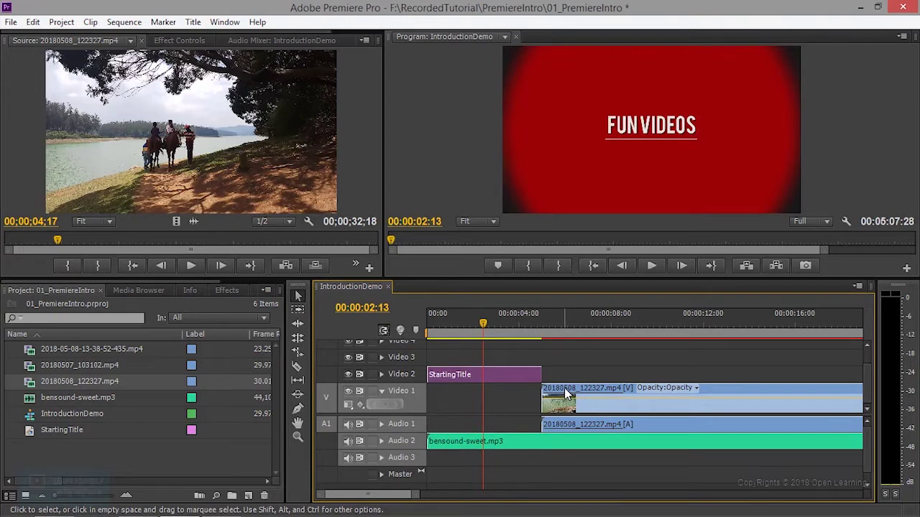
mouse_move(575, 394)
mouse_down()
mouse_move(566, 394)
mouse_move(575, 394)
mouse_move(568, 406)
mouse_up()
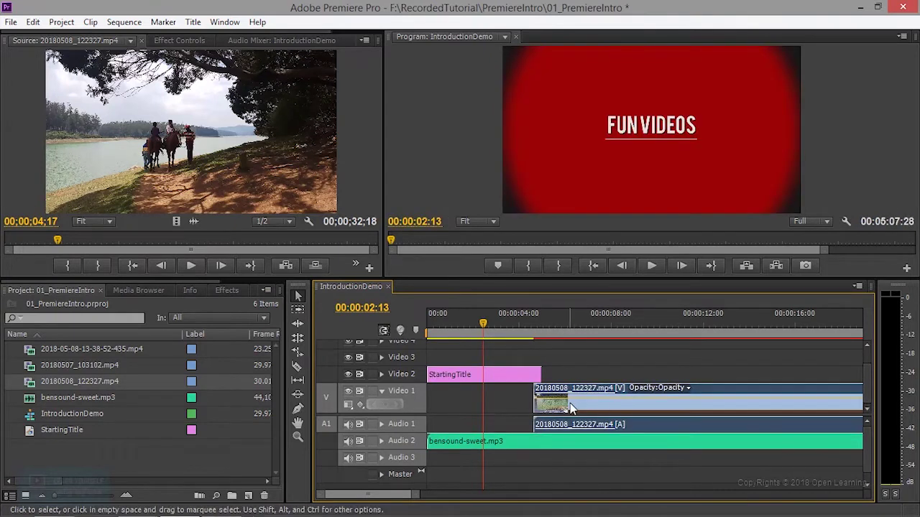
Split the 20180508_122327.mp4 clip at 00:00:07:21 and at 00:00:14:03
click(655, 268)
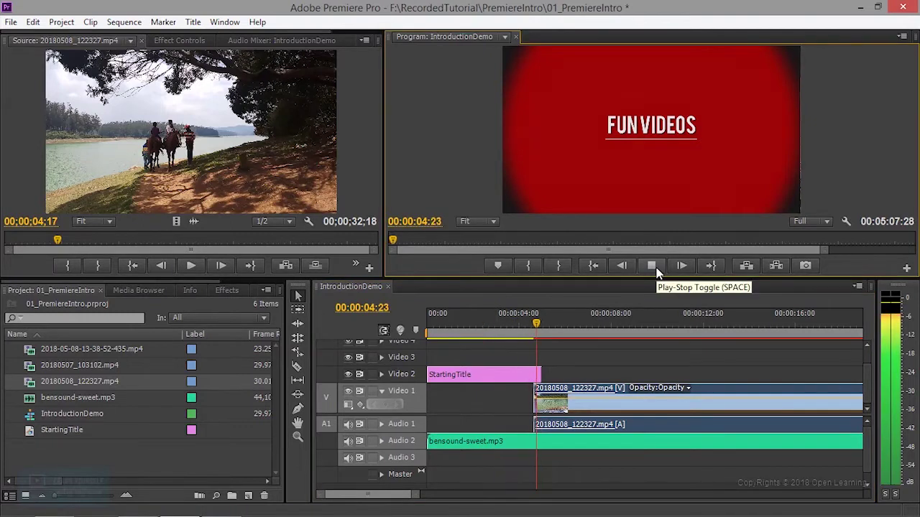
click(651, 270)
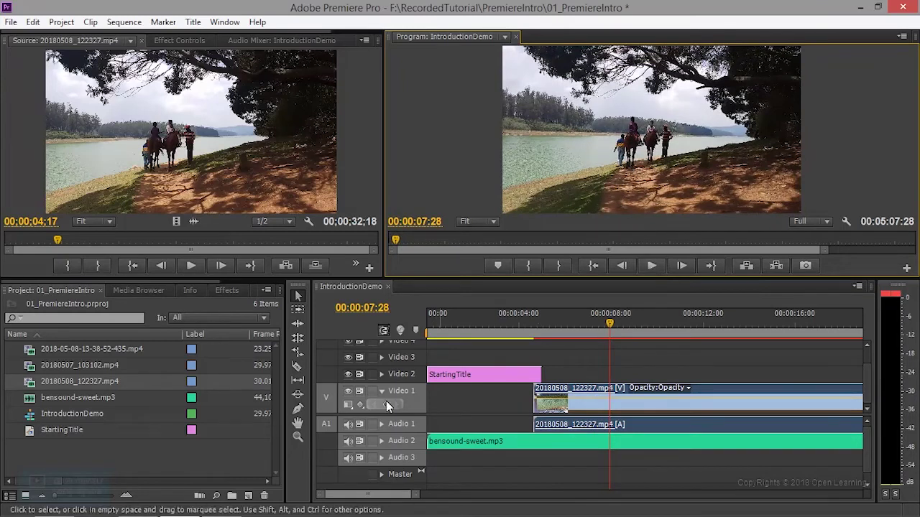
click(297, 367)
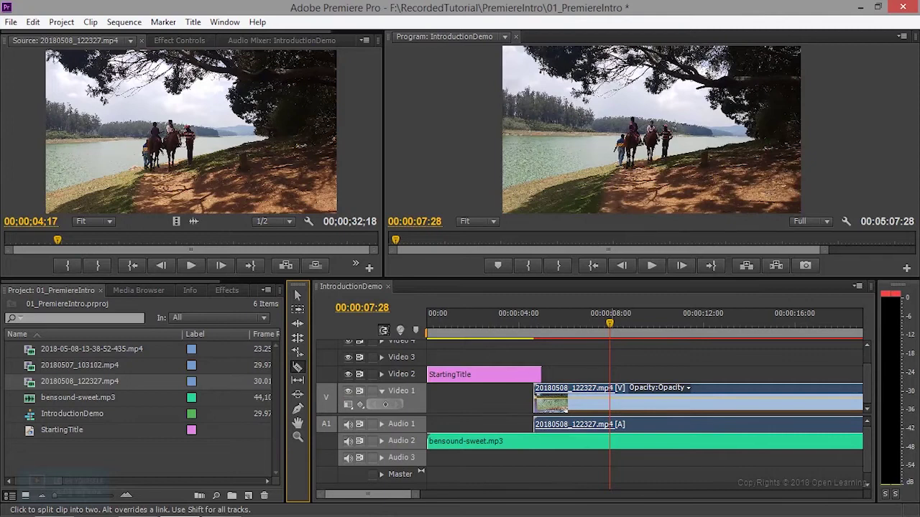
drag(610, 323, 607, 325)
click(607, 399)
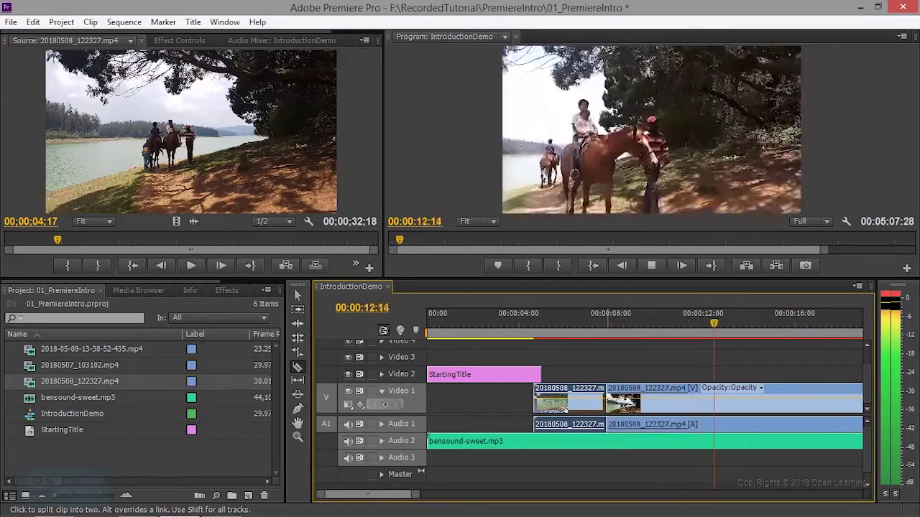
key(space)
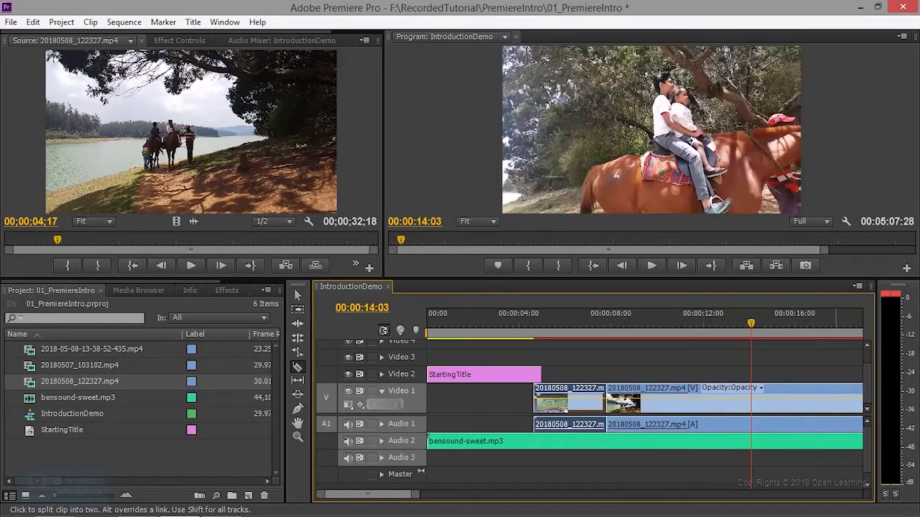
key(ctrl+k)
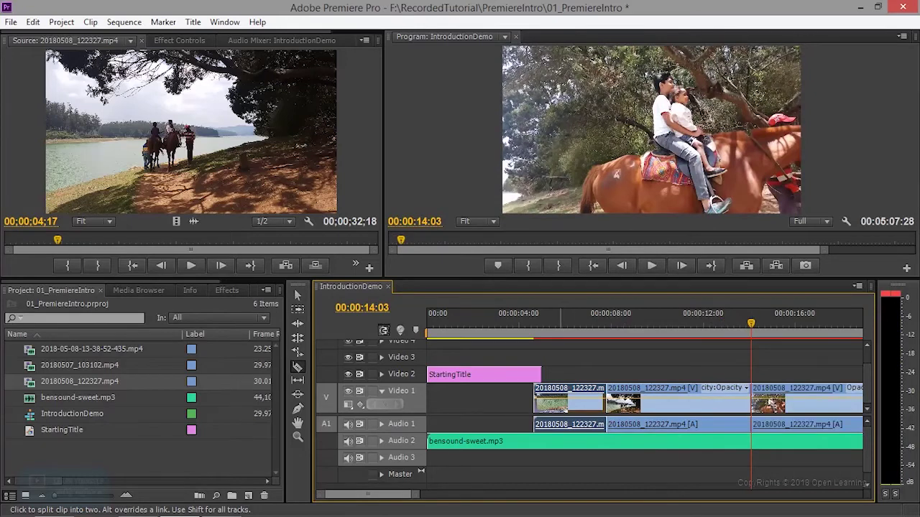
Delete the unwanted first and last pieces and slide the kept clip against StartingTitle
key(v)
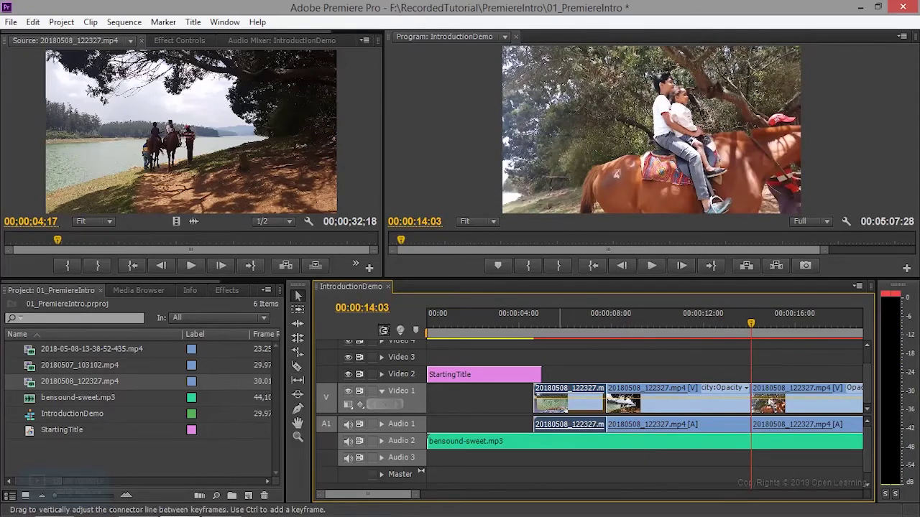
key(Delete)
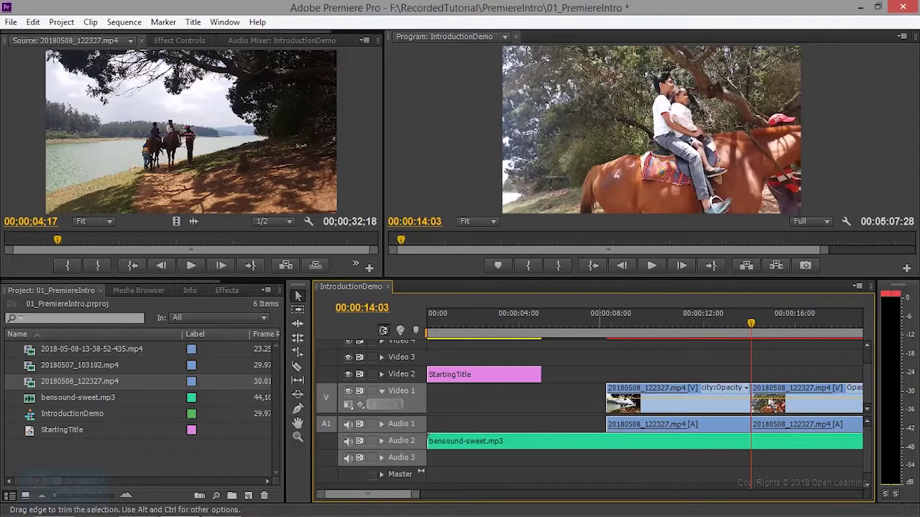
drag(652, 395, 587, 396)
click(792, 392)
key(Delete)
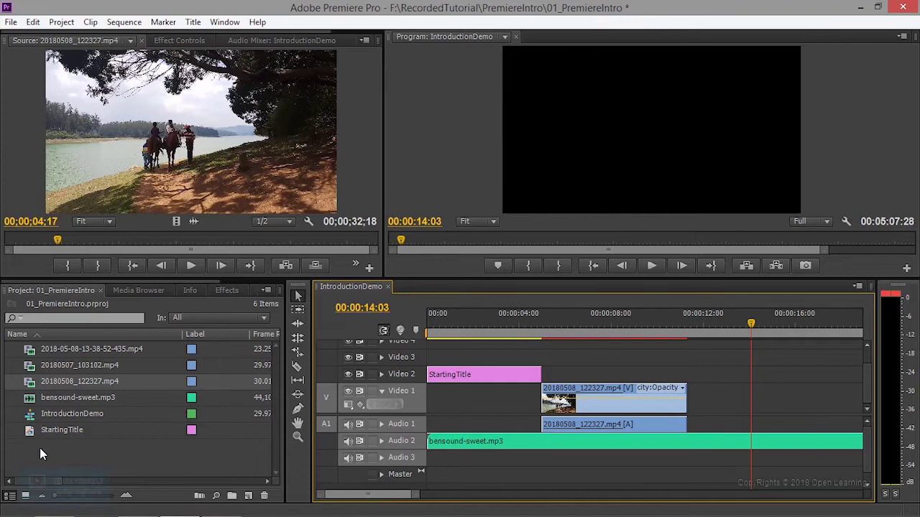
Preview 20180507_103102.mp4 and place it on Video 1 right after the lake clip
click(93, 368)
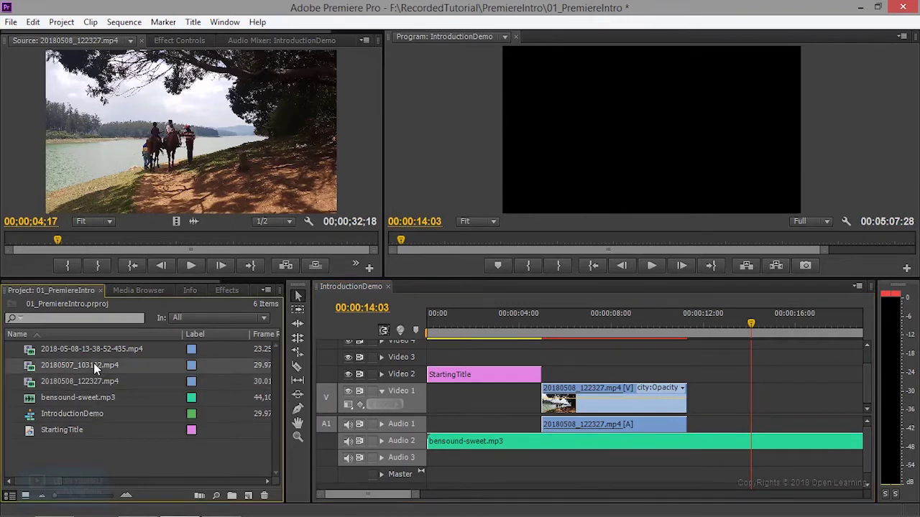
double_click(32, 366)
click(189, 265)
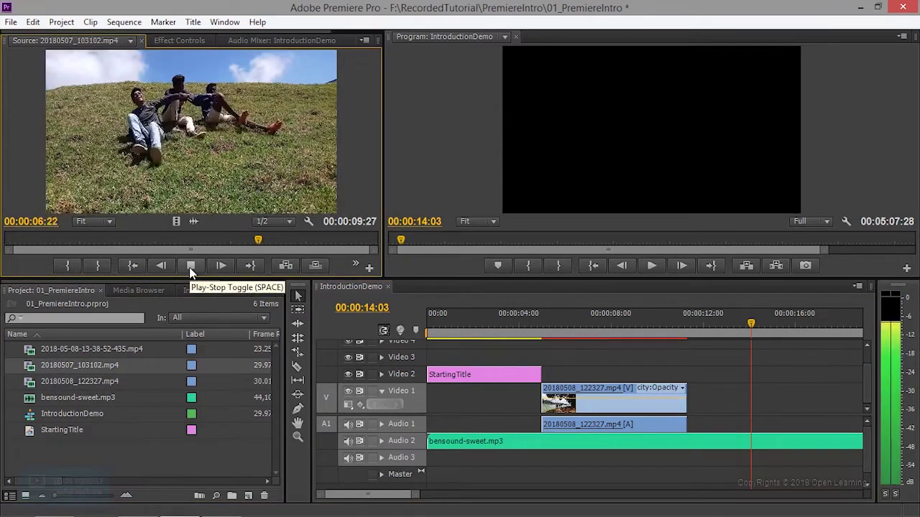
click(189, 265)
drag(32, 365, 692, 399)
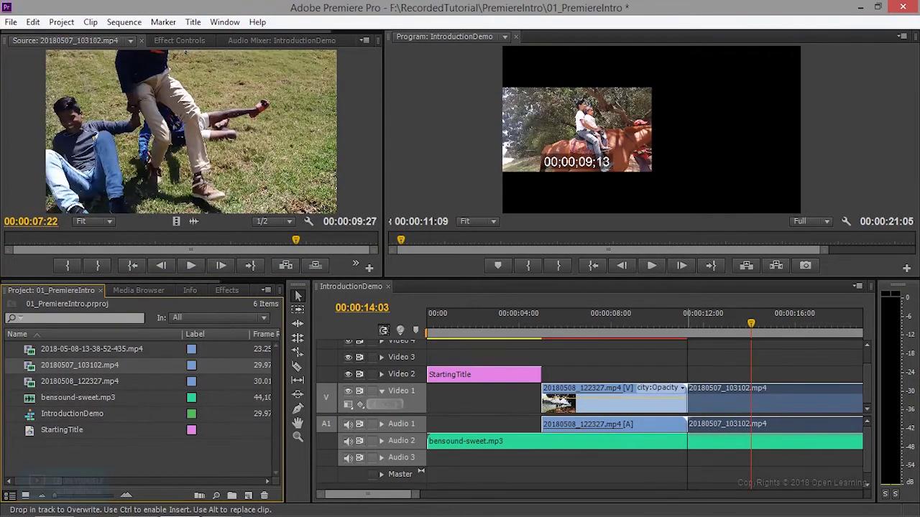
drag(691, 400, 692, 399)
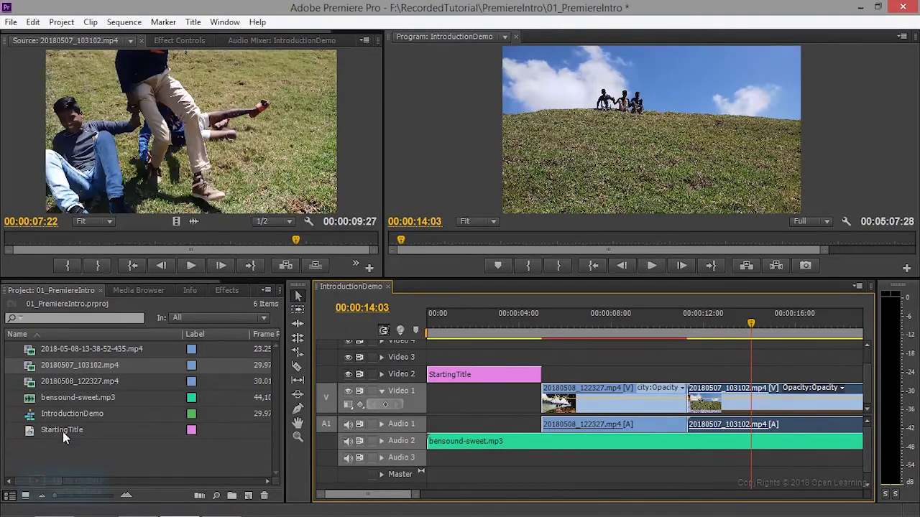
click(41, 435)
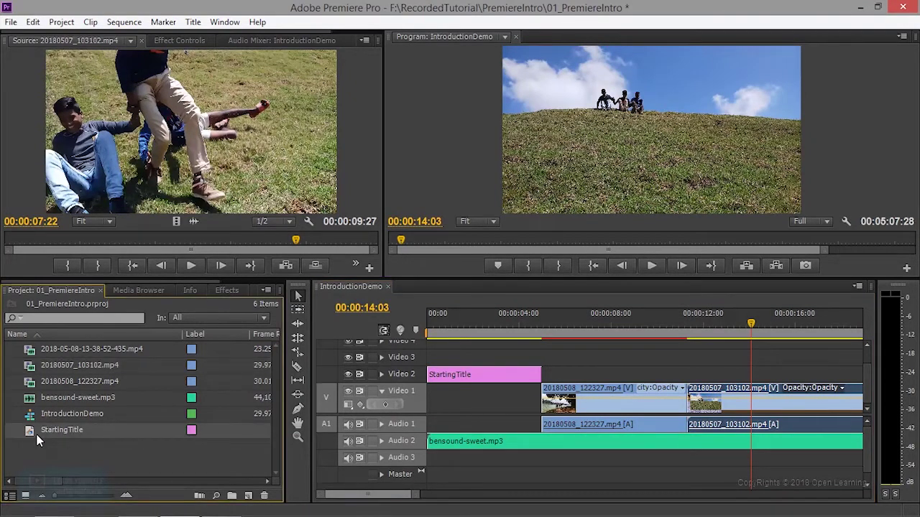
Paste a copy of StartingTitle, rename it MidTitle, and open it in the Titler
key(ctrl+v)
click(55, 448)
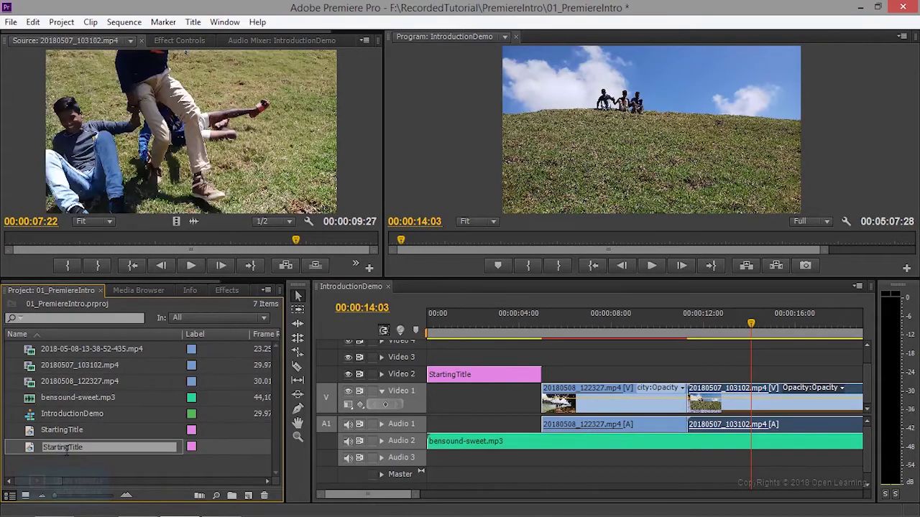
drag(69, 449, 29, 447)
text(MidTitle)
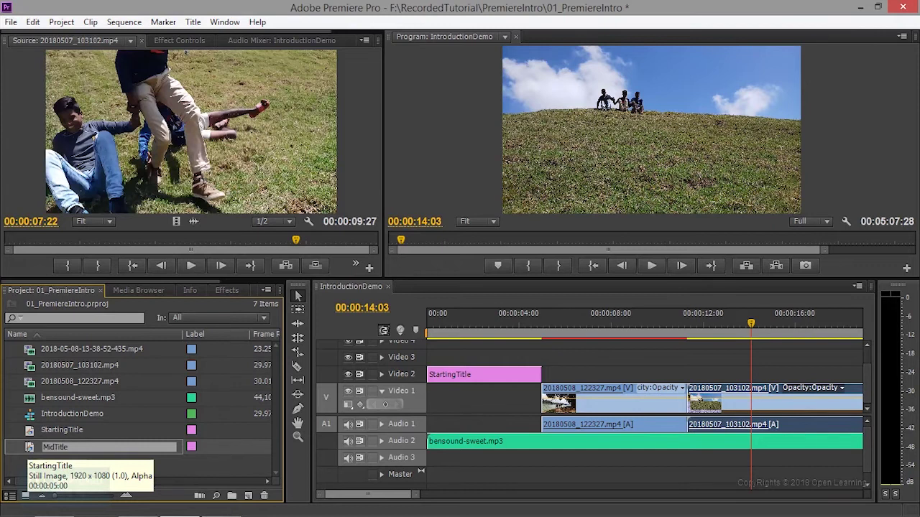
key(Return)
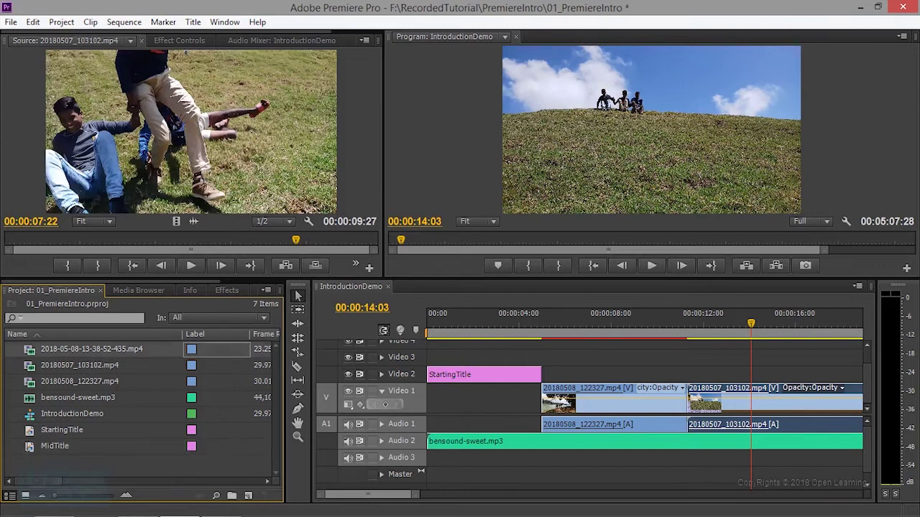
double_click(43, 446)
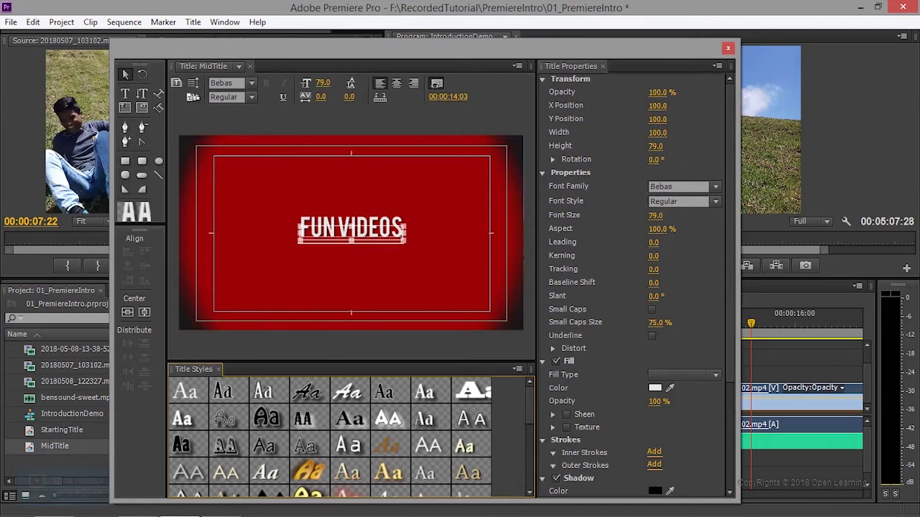
Replace the title text FUN VIDEOS with MY FRIENDS, then close the Titler
key(t)
click(125, 94)
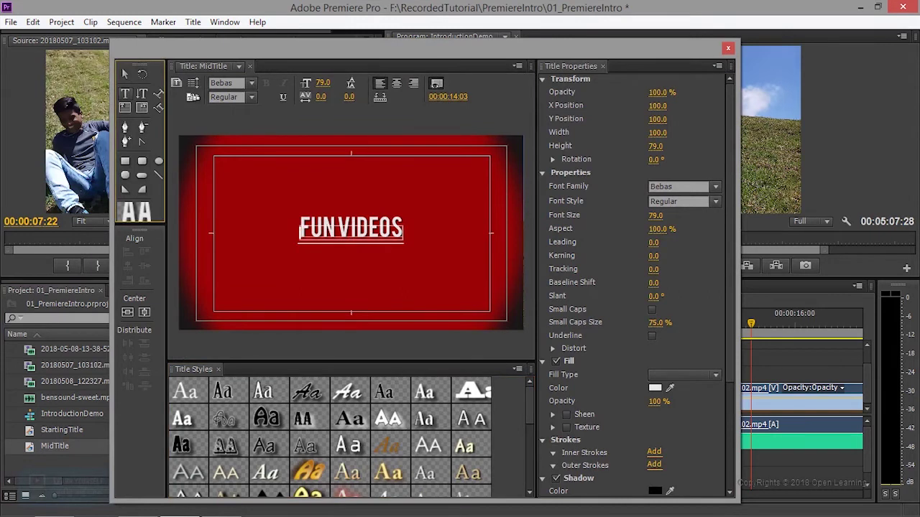
click(351, 228)
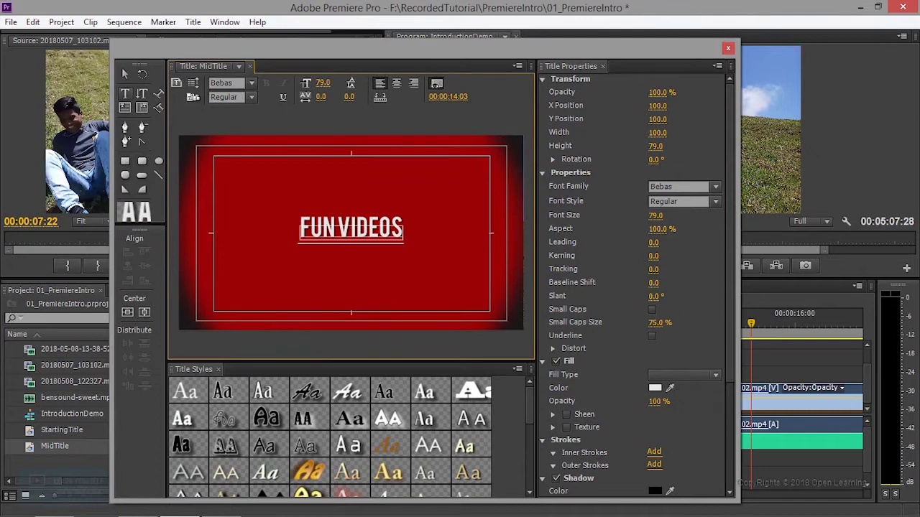
key(ctrl+a)
text(M)
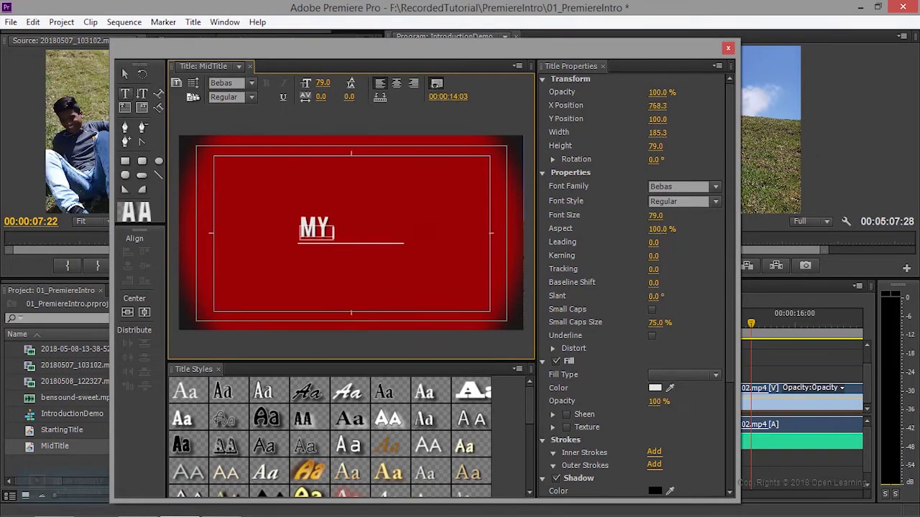
text(Y FRINDEN)
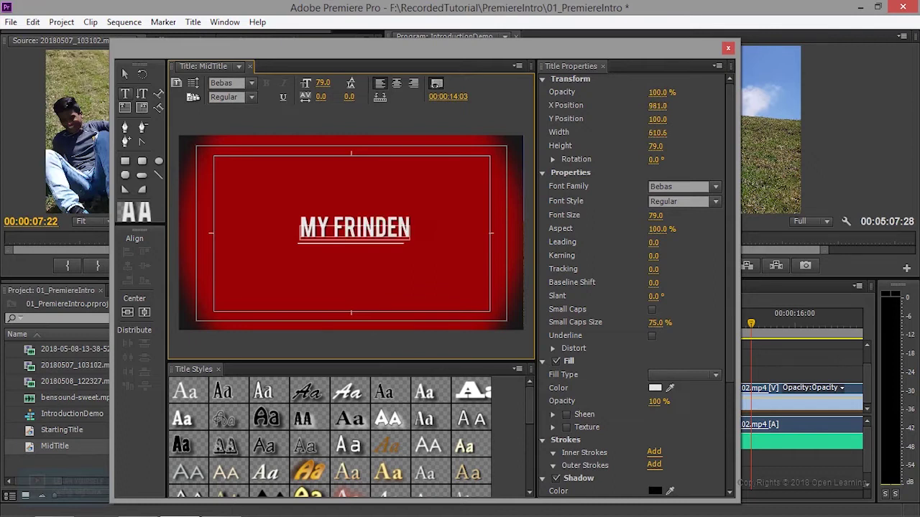
key(BackSpace)
key(BackSpace)
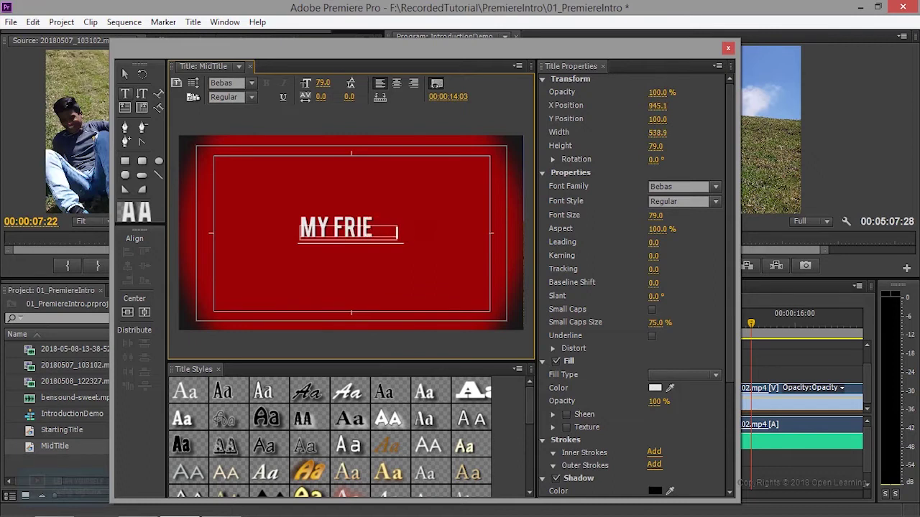
click(124, 74)
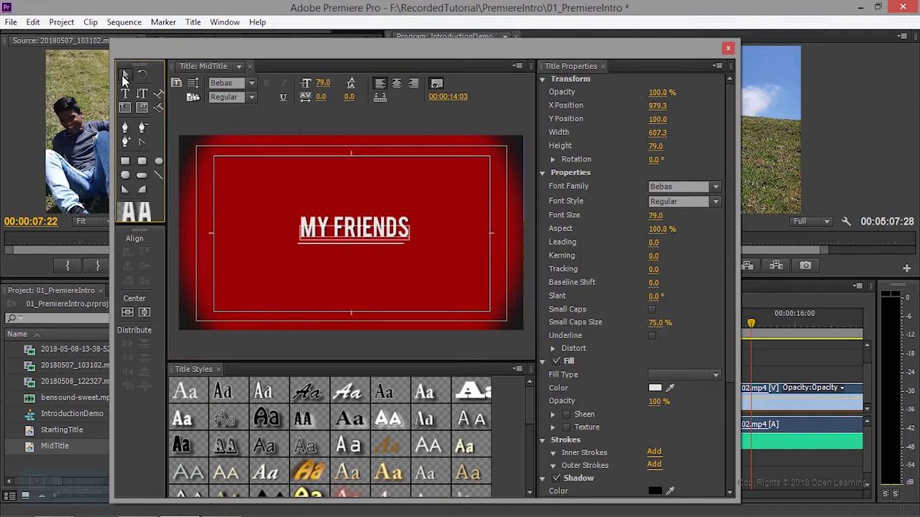
click(728, 48)
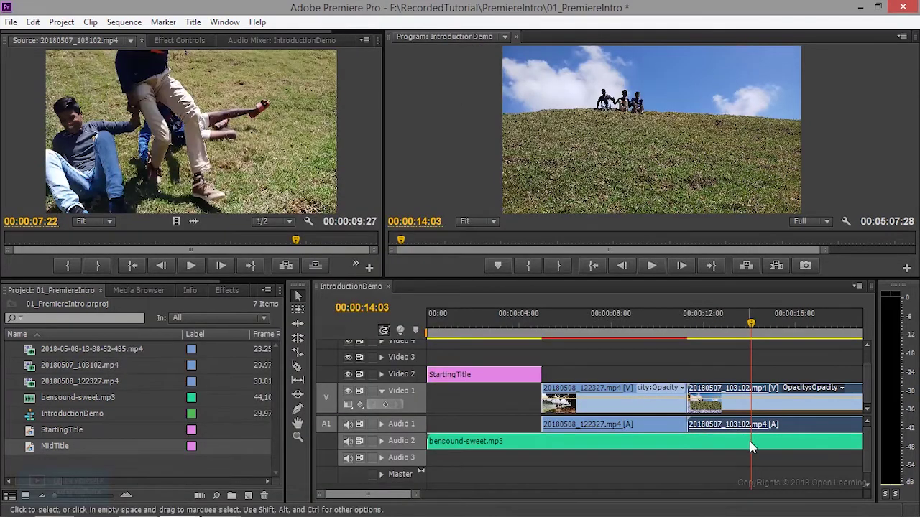
Open a gap after the first clip and fit MidTitle into it on Video 2
drag(722, 389, 748, 390)
key(ctrl+s)
drag(41, 452, 690, 374)
drag(801, 374, 684, 374)
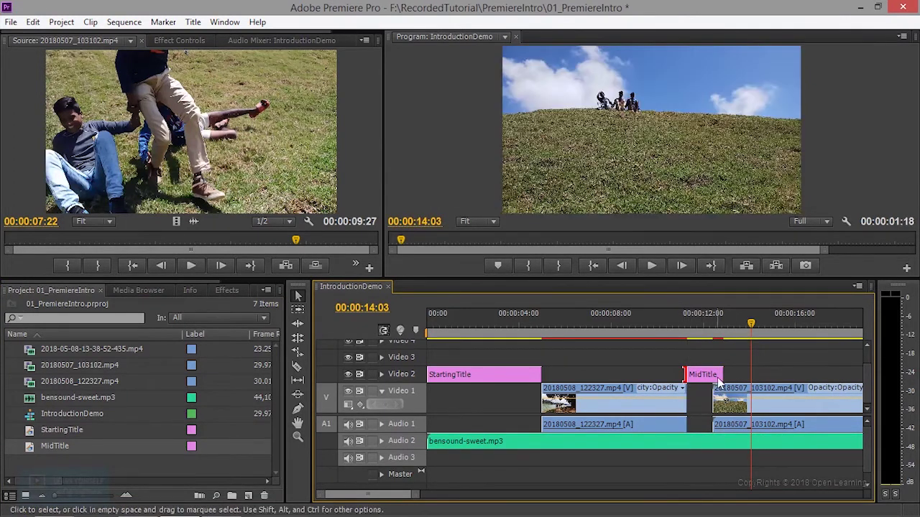
click(709, 377)
drag(760, 332, 734, 325)
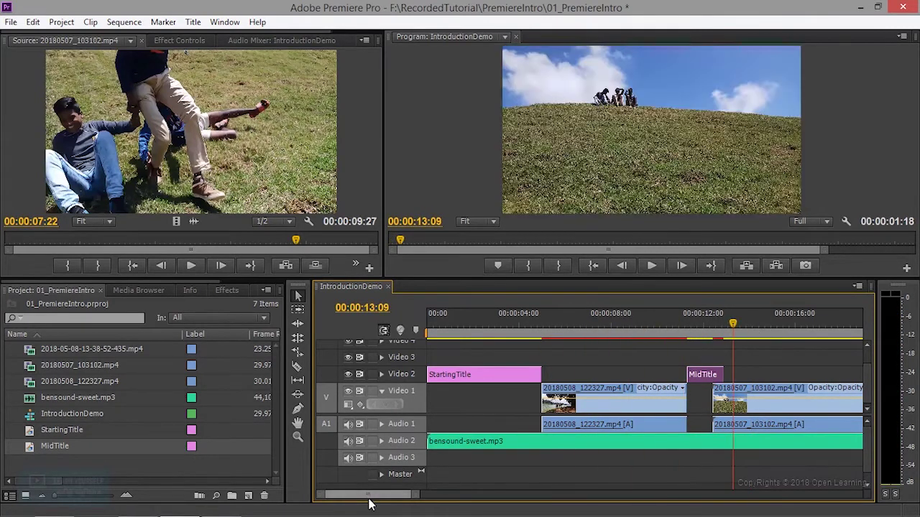
drag(412, 501, 472, 496)
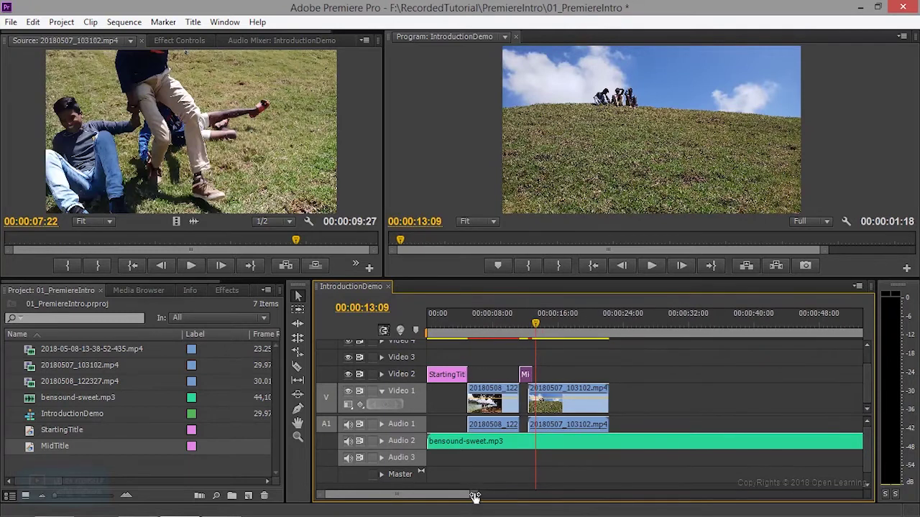
click(110, 368)
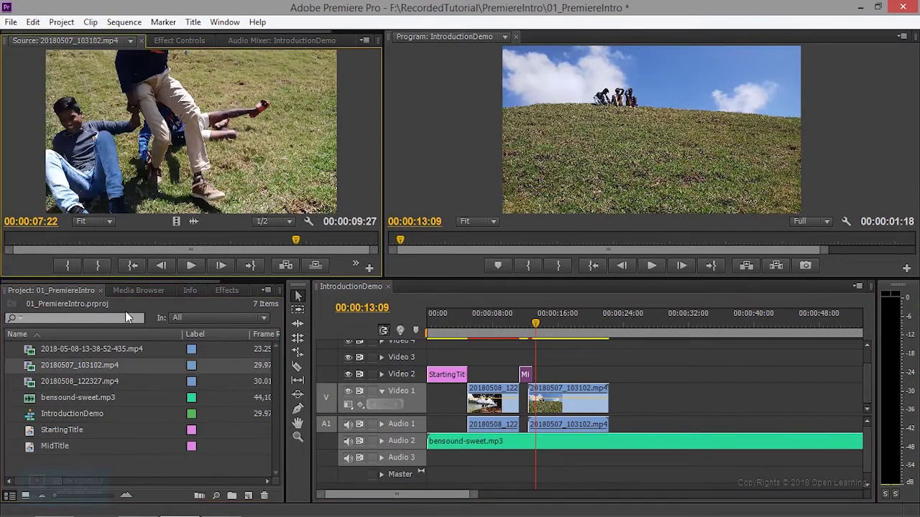
click(191, 265)
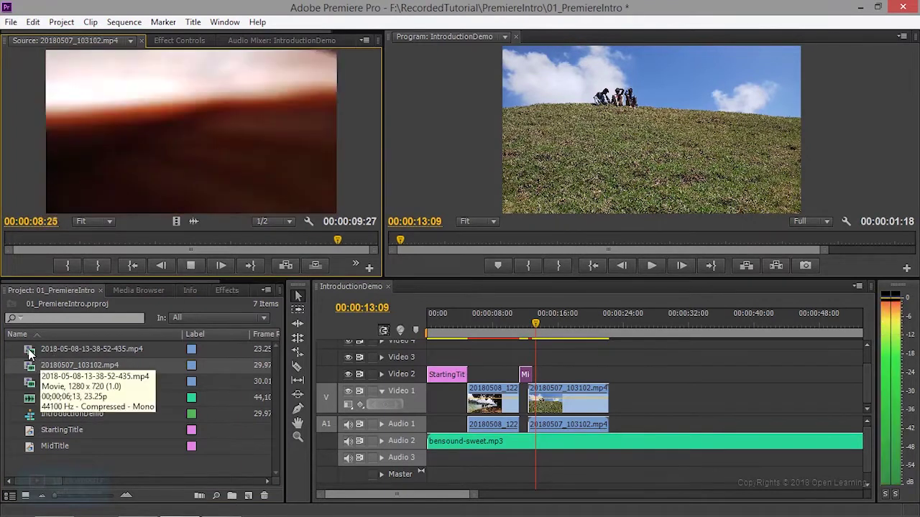
double_click(79, 349)
click(190, 265)
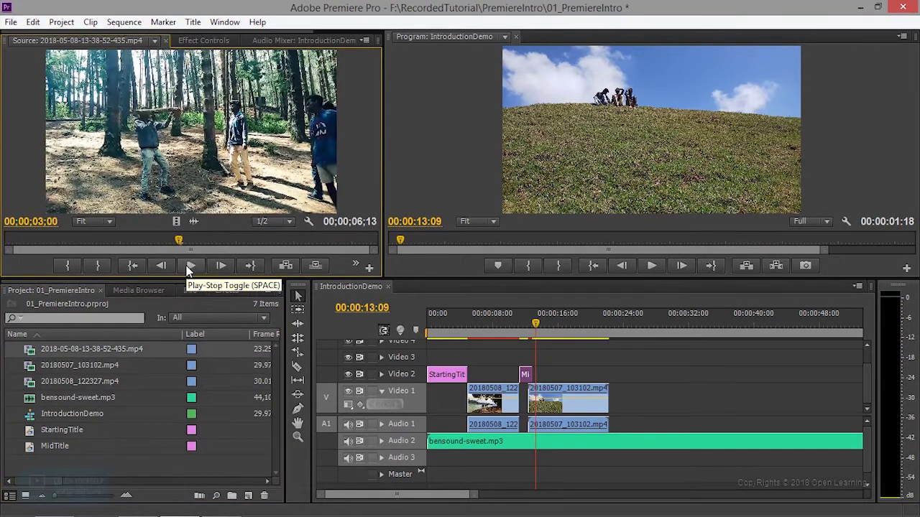
drag(79, 349, 631, 403)
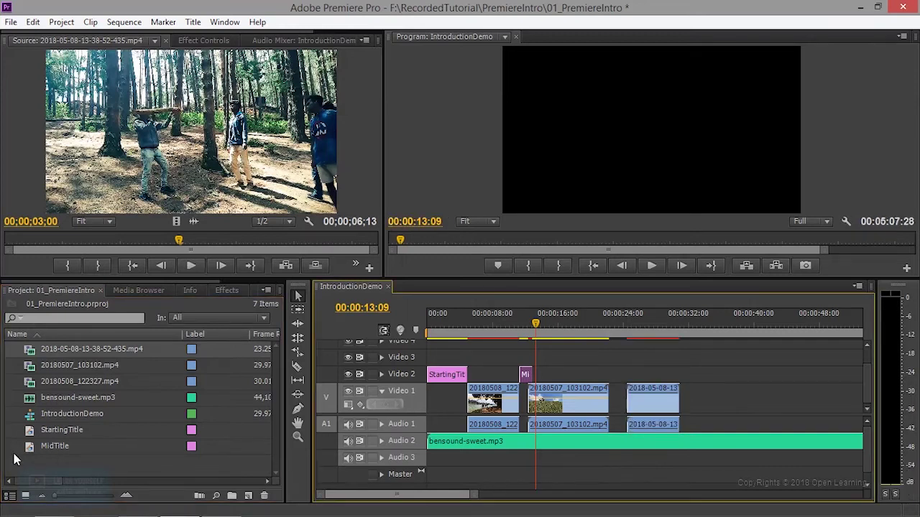
Duplicate MidTitle in the Project panel and rename the copy ENDTitle
key(ctrl+c)
key(ctrl+v)
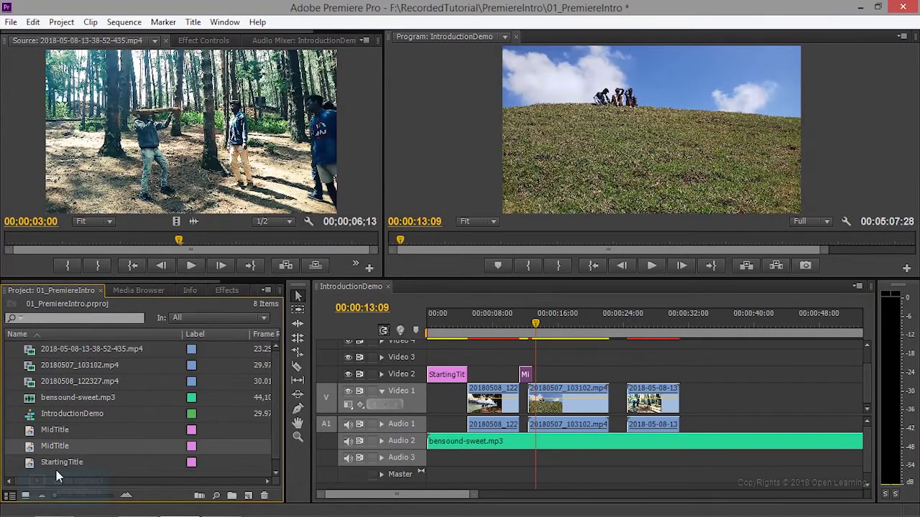
double_click(62, 463)
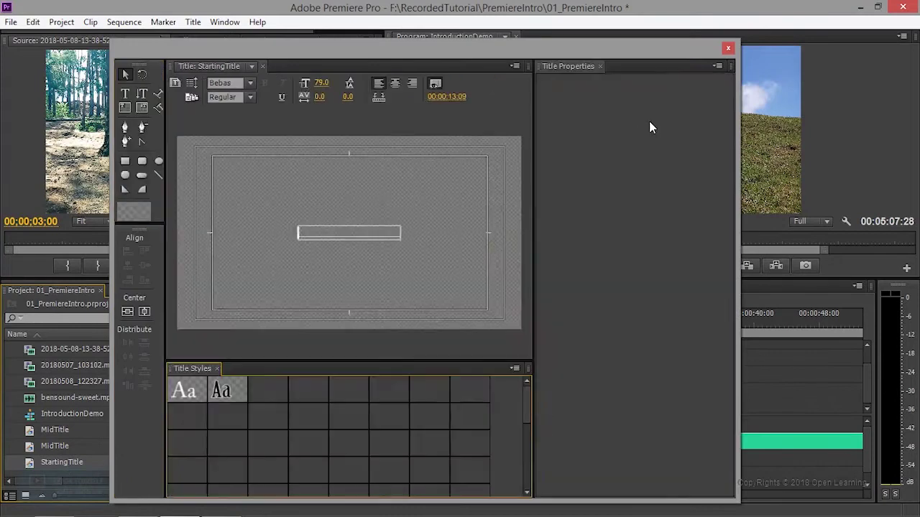
click(57, 451)
click(62, 447)
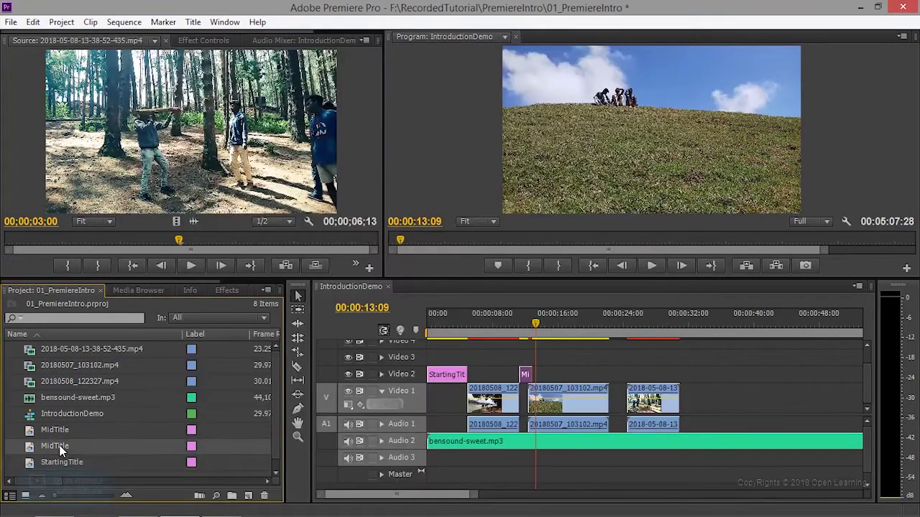
right_click(61, 449)
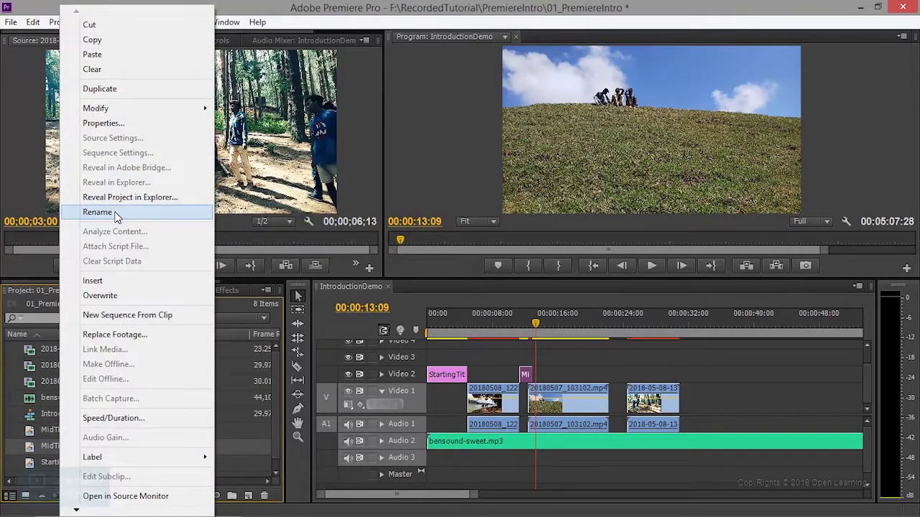
click(115, 212)
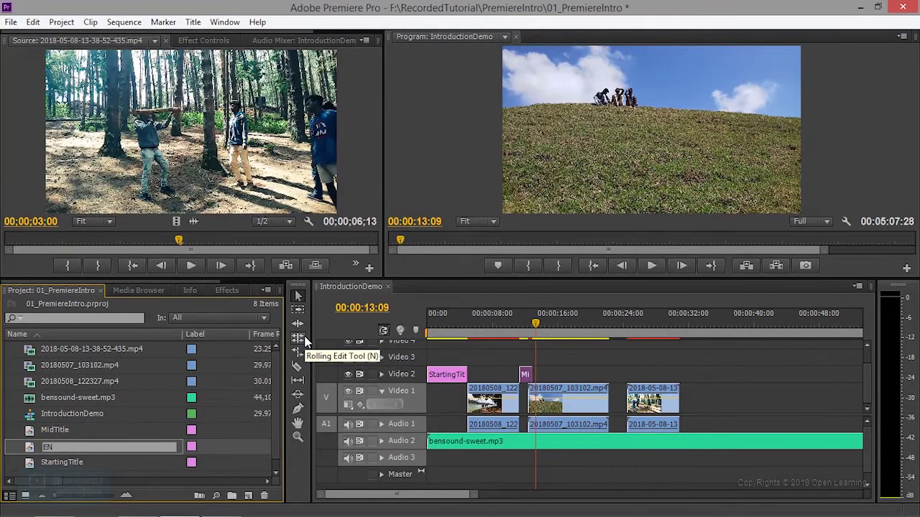
text(ENDTitle)
key(Tab)
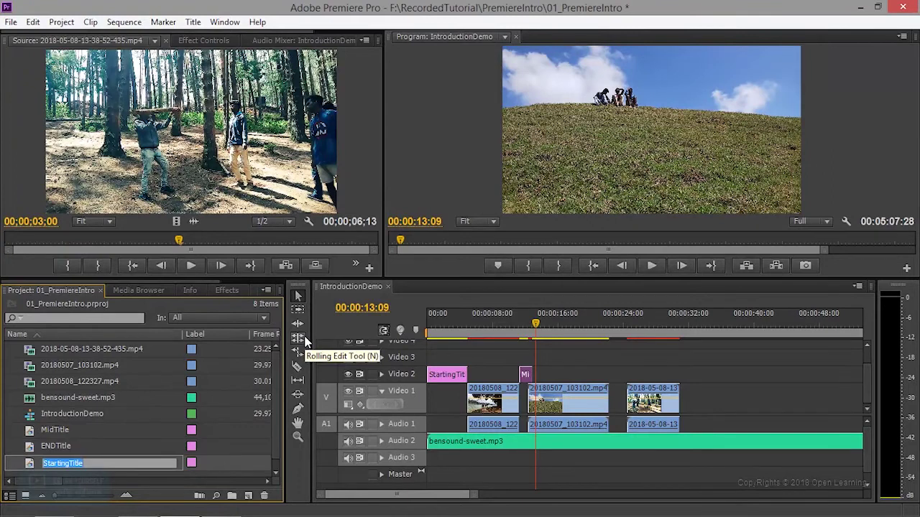
click(30, 450)
Place ENDTitle on Video 2 butted against the end of the last clip
drag(30, 450, 644, 393)
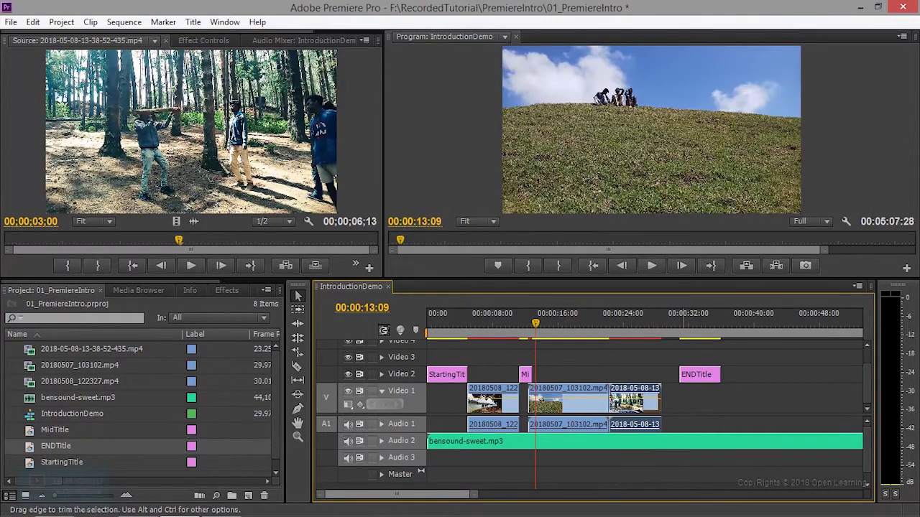
drag(695, 381, 677, 381)
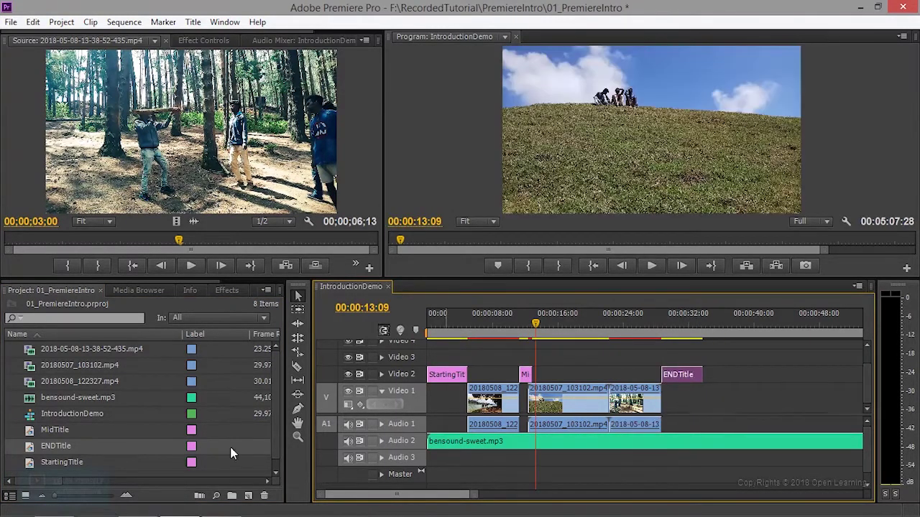
click(49, 449)
click(49, 448)
Replace ENDTitle's MY FRIENDS text with THANKS and close the Titler
double_click(34, 448)
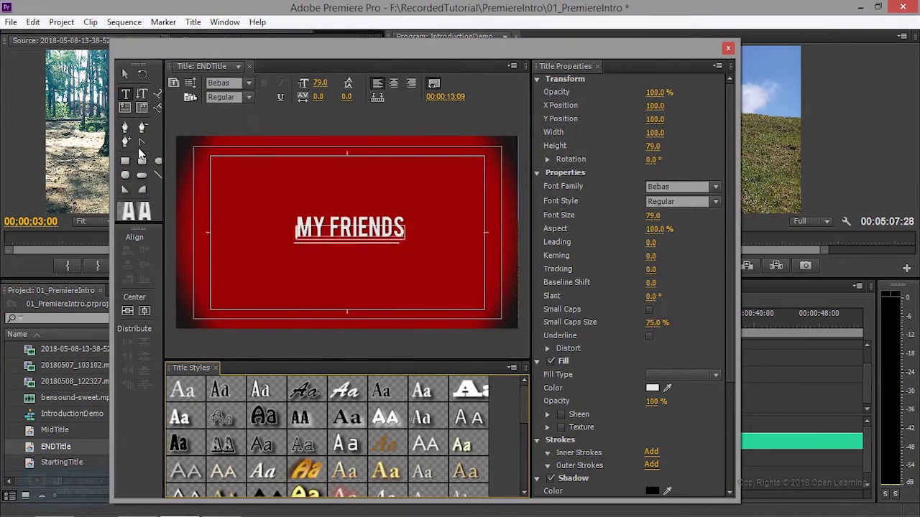
key(ctrl+a)
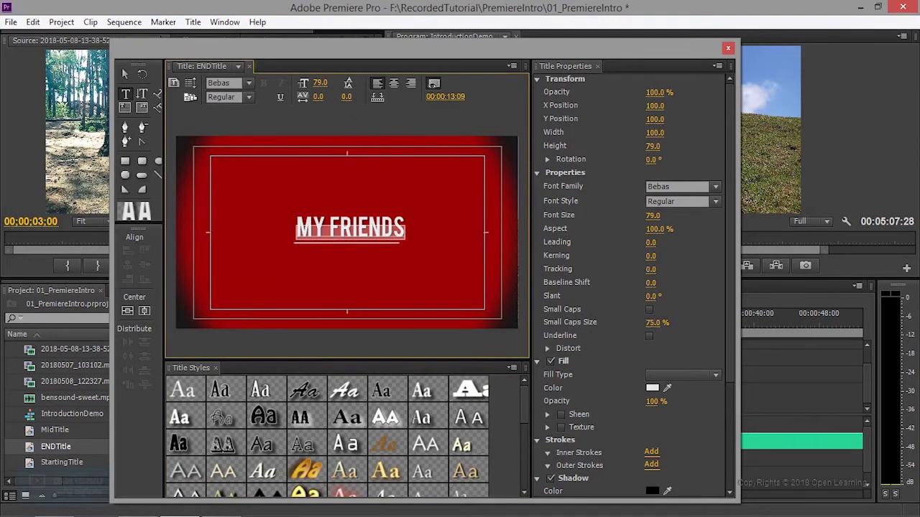
key(BackSpace)
text(THNAKS)
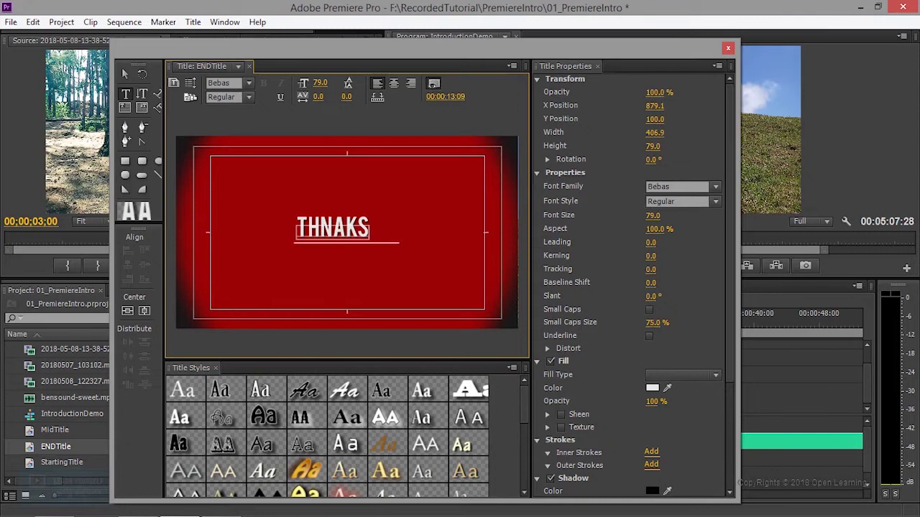
key(BackSpace)
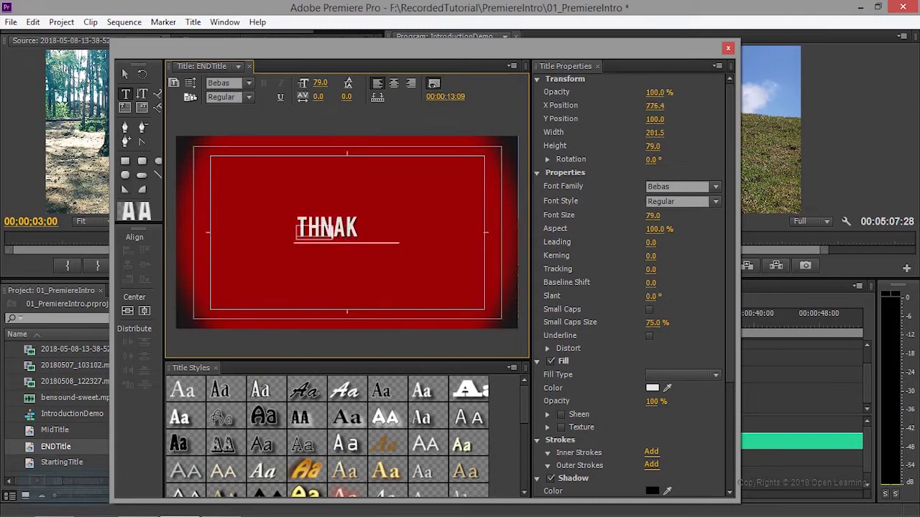
text(ANKS)
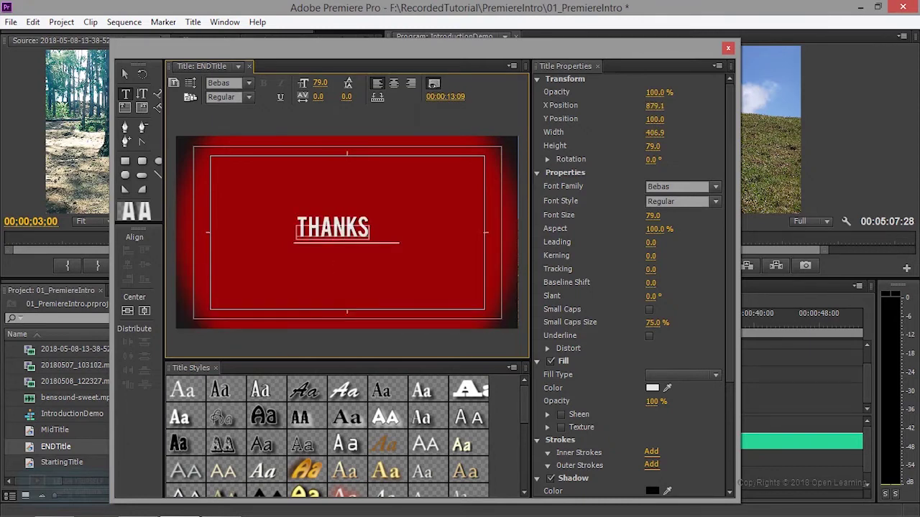
click(728, 47)
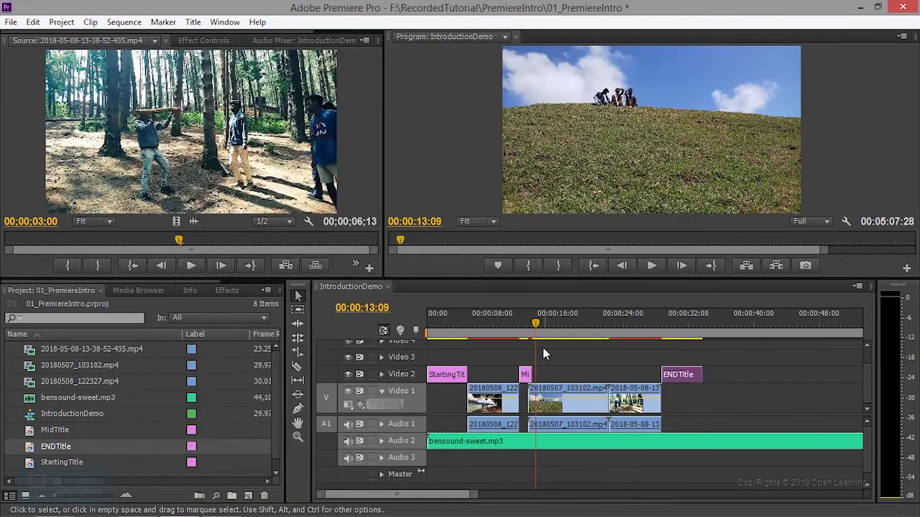
Shorten StartingTitle by about two seconds and slide the video clips left to meet it
drag(540, 330, 408, 342)
click(650, 267)
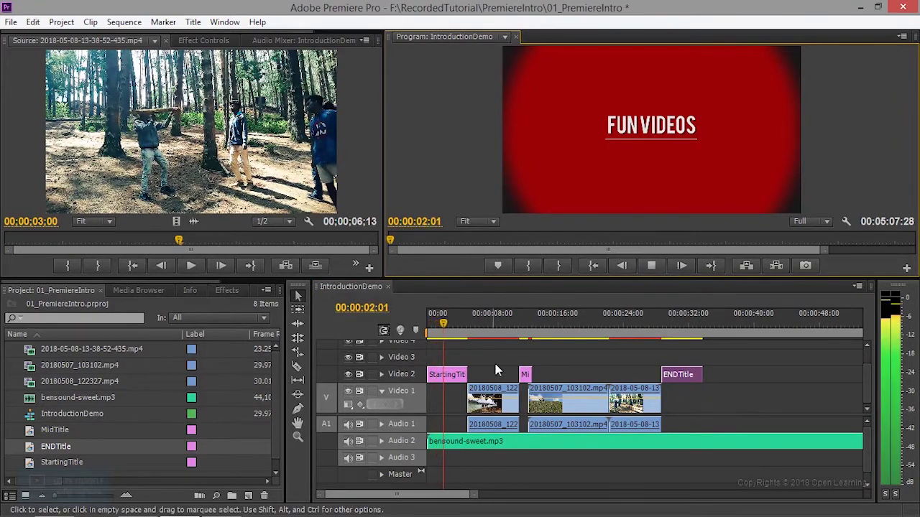
click(651, 265)
drag(462, 379, 451, 376)
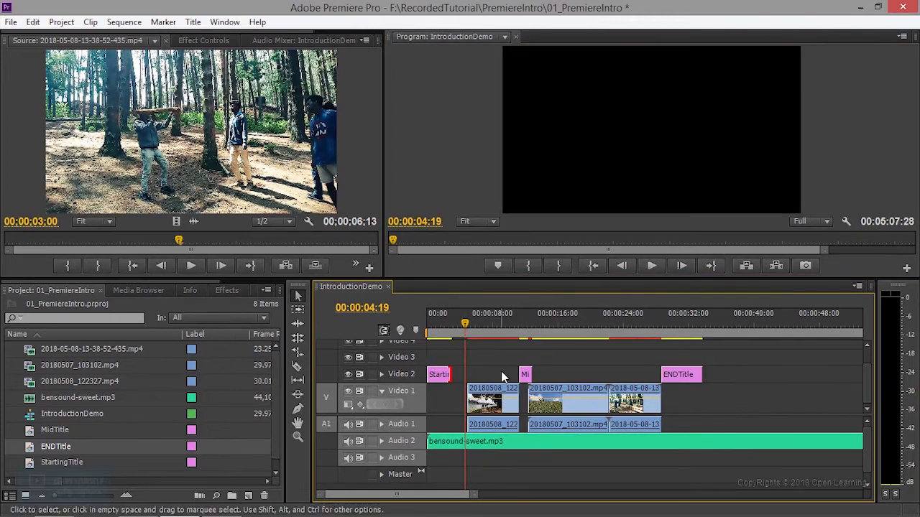
drag(498, 392, 483, 391)
Trim the start of 20180507_103102.mp4 and move the last clip left to close the gap
drag(464, 323, 366, 329)
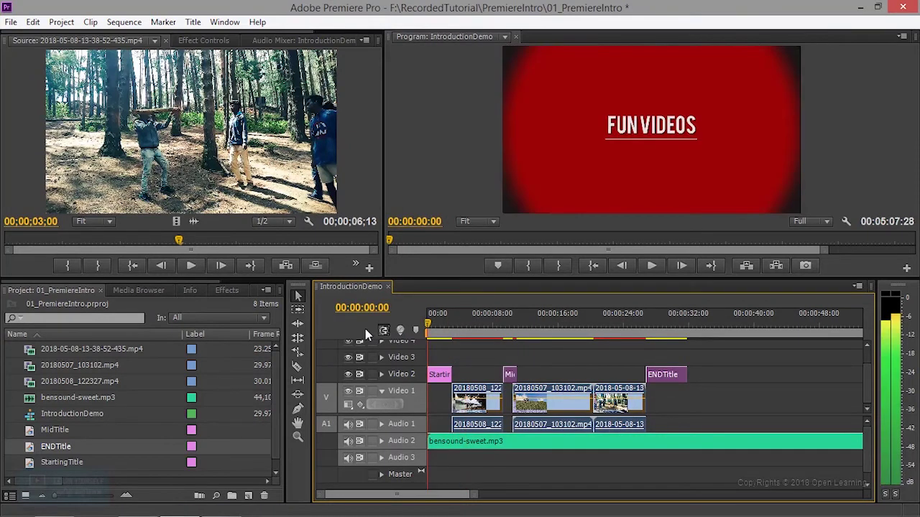
click(651, 265)
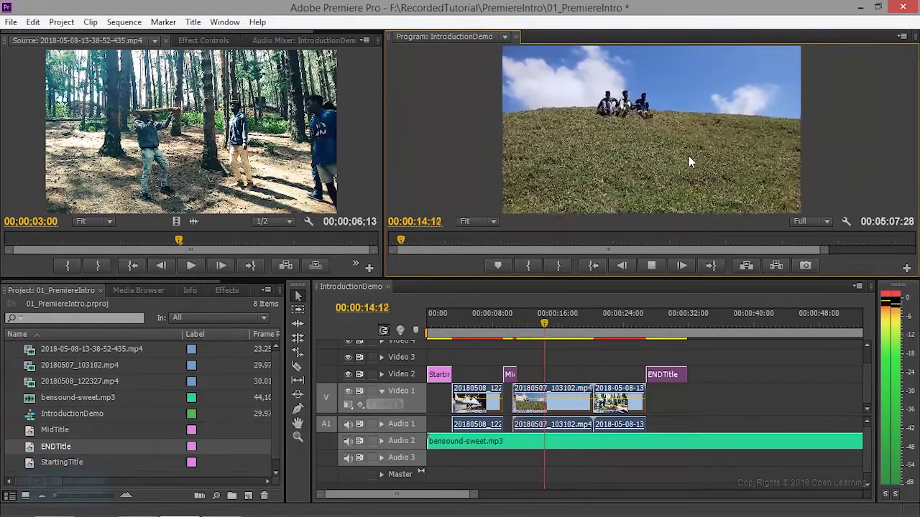
click(652, 266)
drag(513, 399, 525, 397)
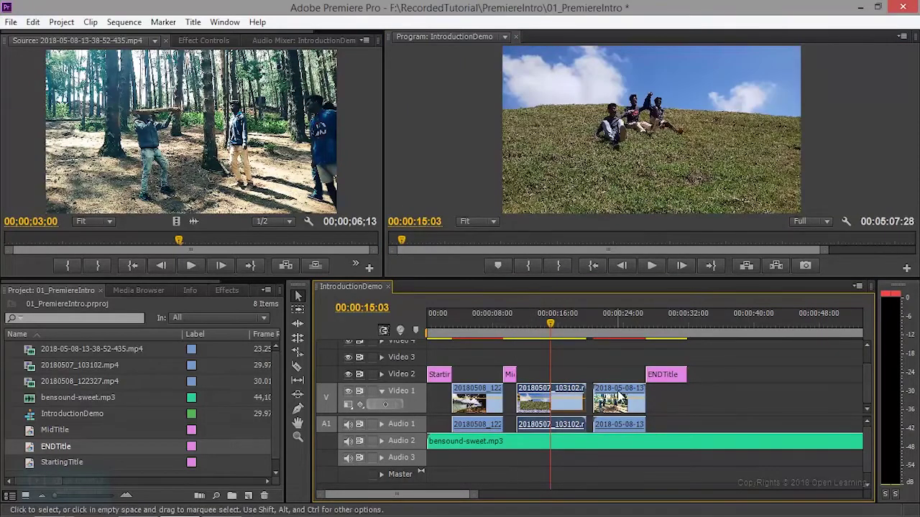
drag(619, 392, 612, 391)
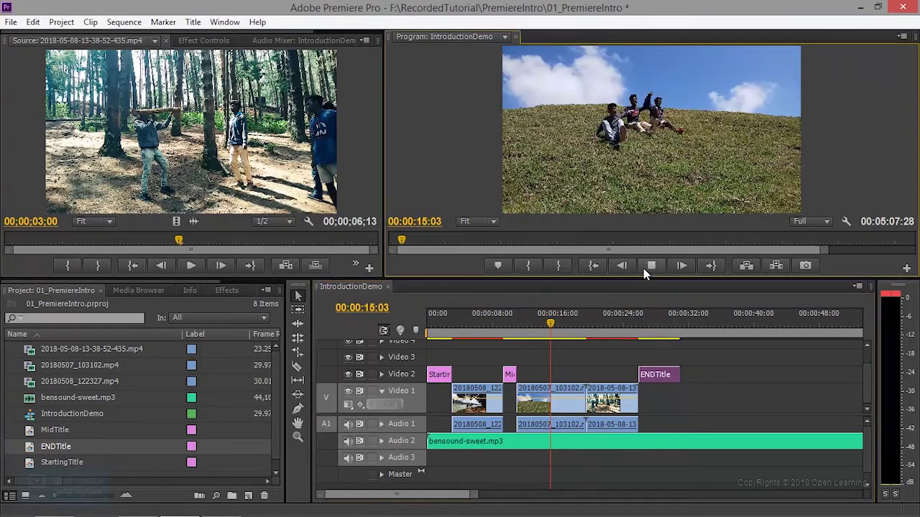
Trim the end of 20180507_103102.mp4, then pull the last clip and ENDTitle left
click(645, 268)
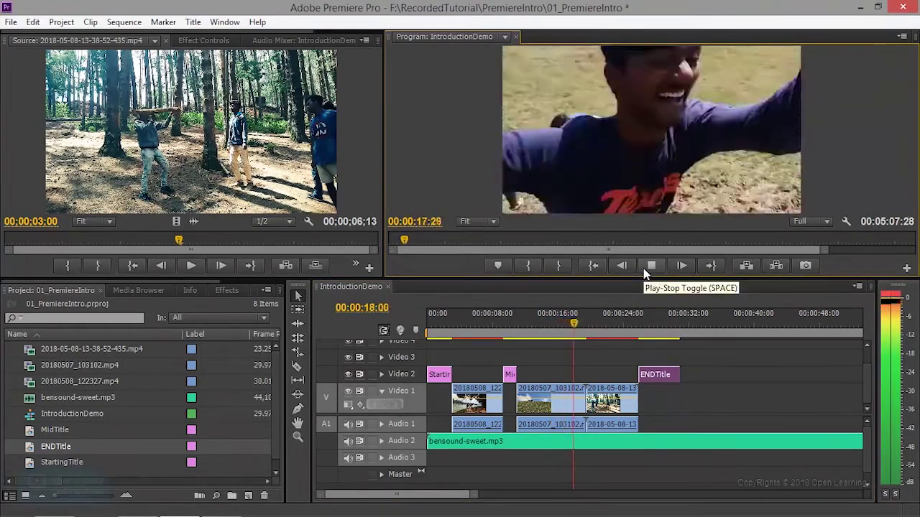
click(647, 271)
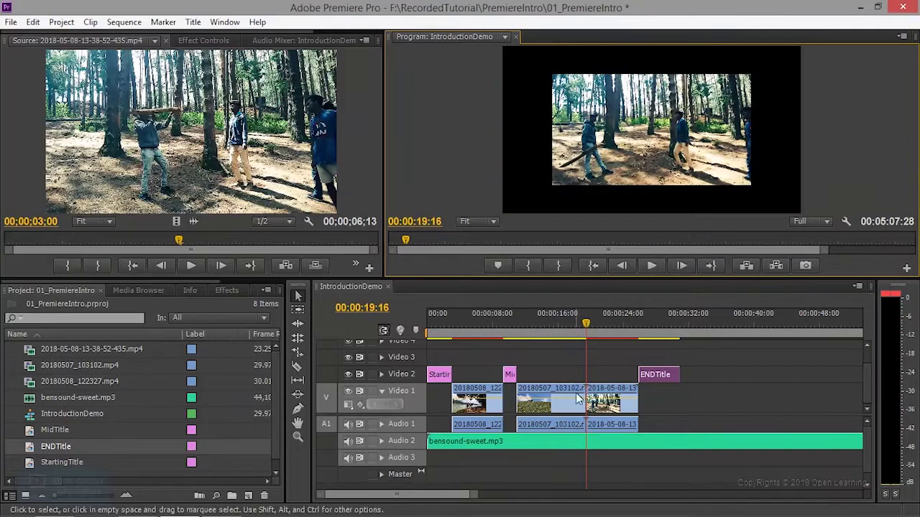
mouse_move(585, 399)
mouse_down()
mouse_move(576, 398)
mouse_move(594, 396)
mouse_move(585, 398)
mouse_up()
drag(633, 357, 665, 381)
drag(664, 376, 657, 359)
Play from about 18 seconds to check the cut into ENDTitle
click(651, 265)
click(574, 331)
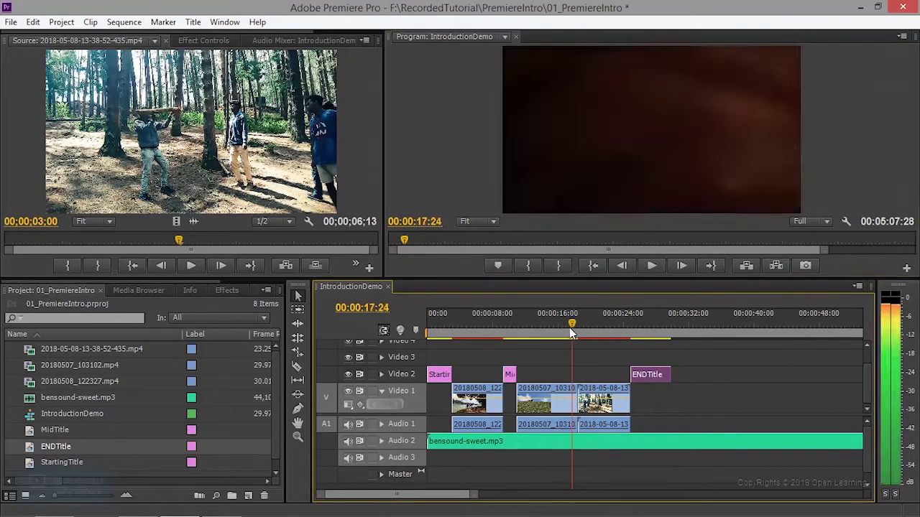
click(651, 265)
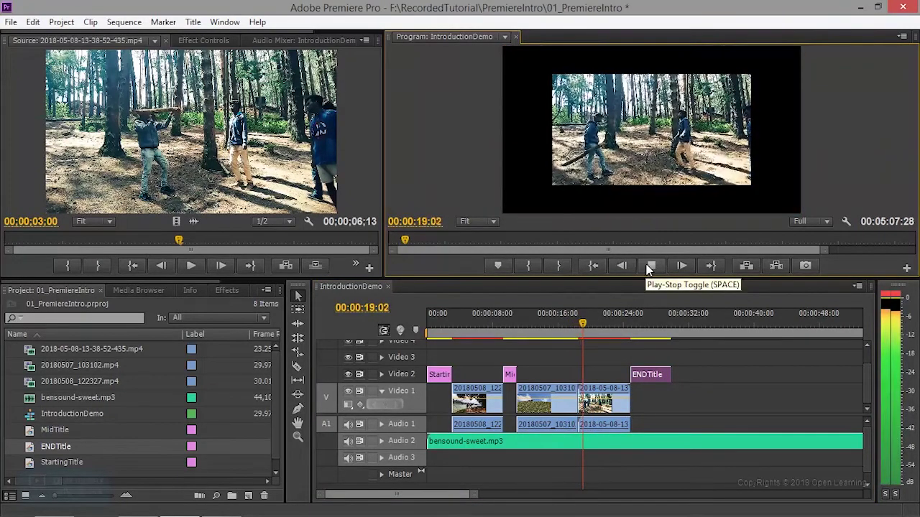
click(554, 331)
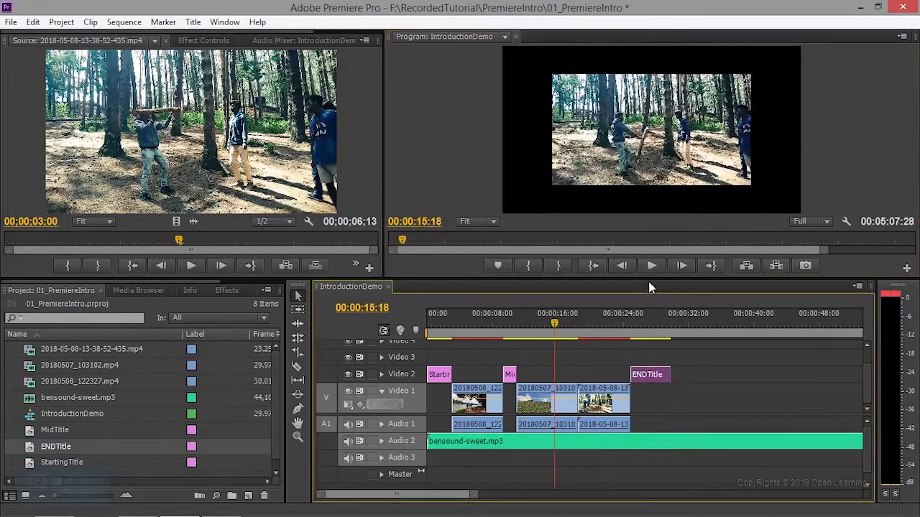
click(229, 290)
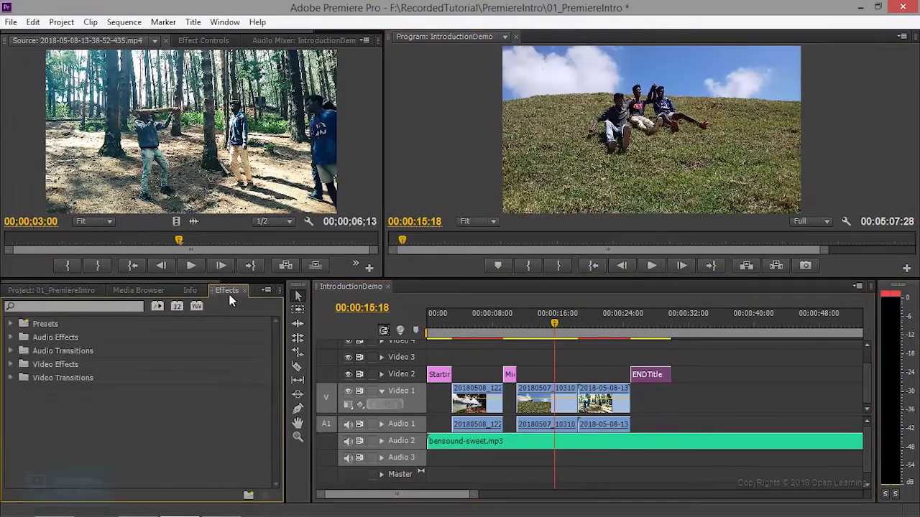
Find the Transform effect by searching 'tran' and apply it to the forest clip
click(133, 305)
text(trans)
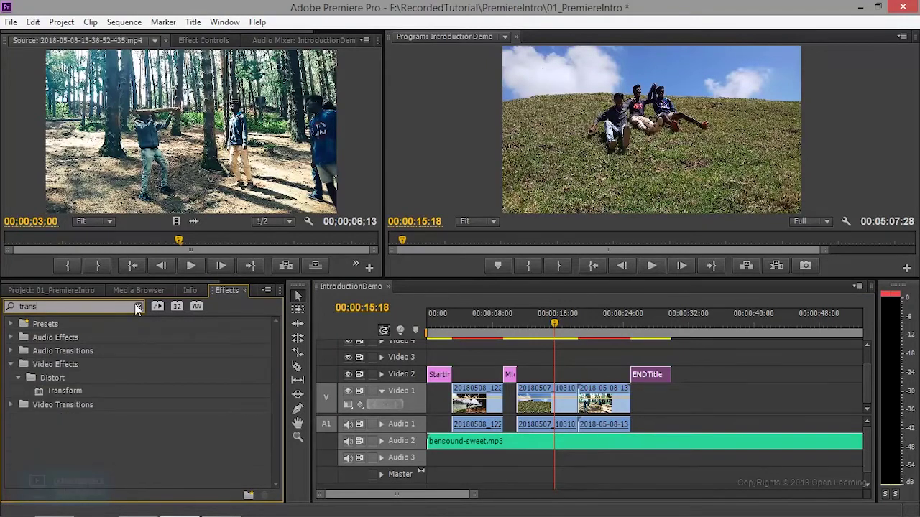
drag(52, 388, 600, 400)
Set the Transform scale to 155 so the forest shot fills the frame, then play to check
drag(592, 320, 590, 319)
click(194, 41)
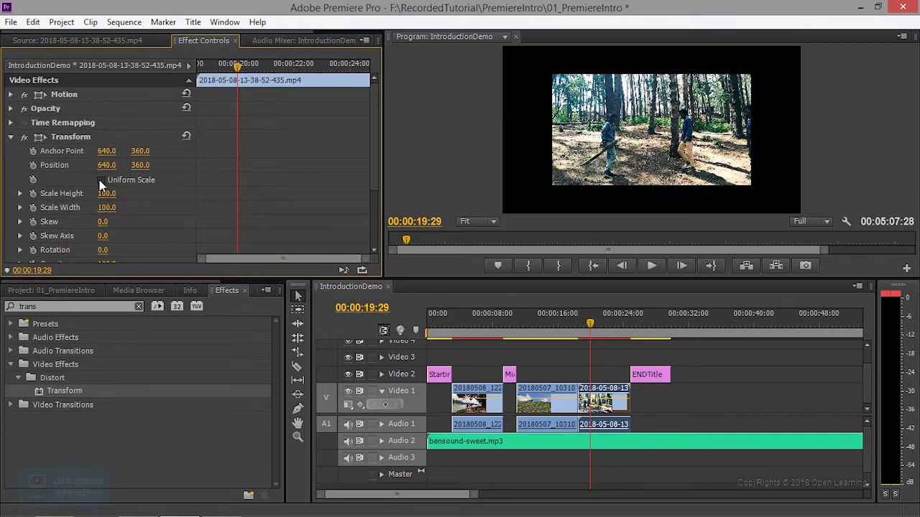
drag(106, 193, 146, 193)
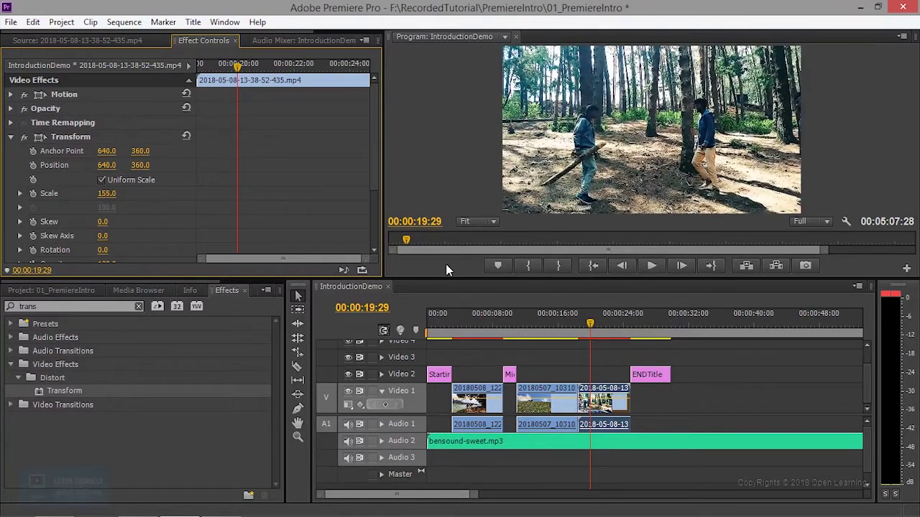
click(650, 265)
click(629, 322)
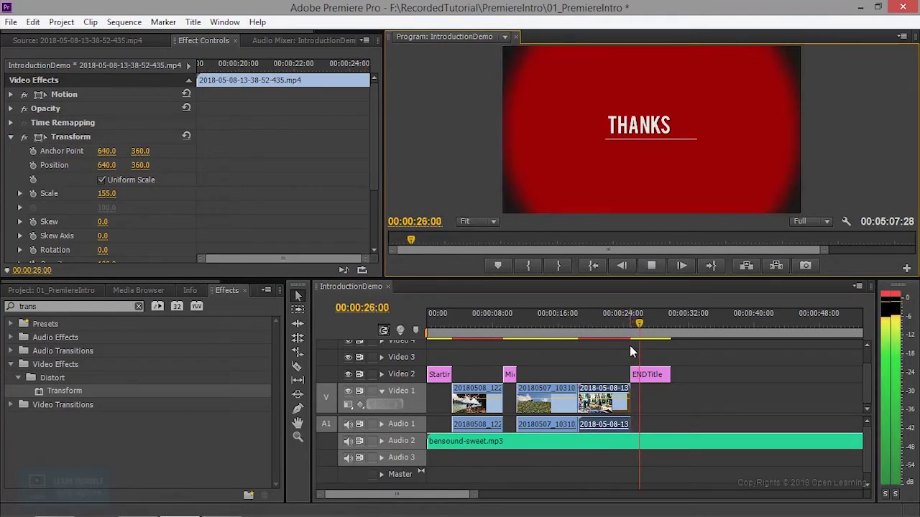
click(641, 375)
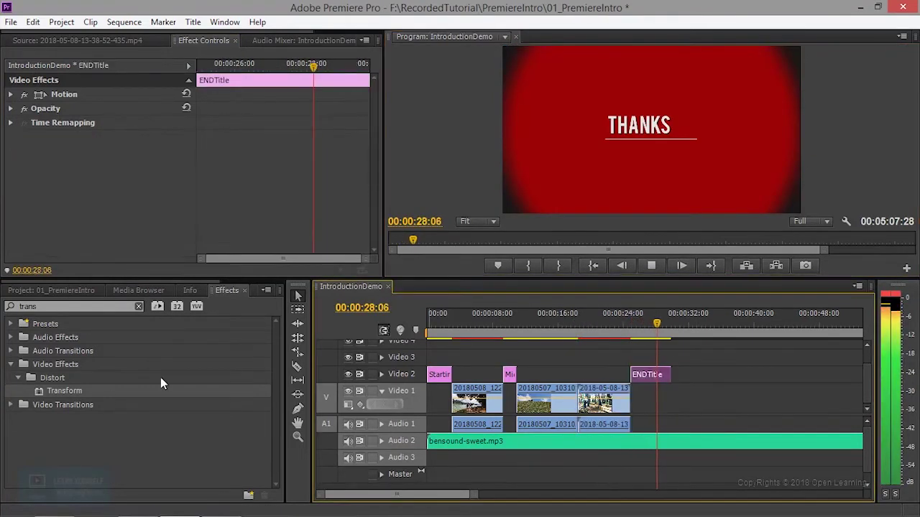
Centre the THANKS text horizontally in ENDTitle using the Titler, then close the Titler
click(50, 291)
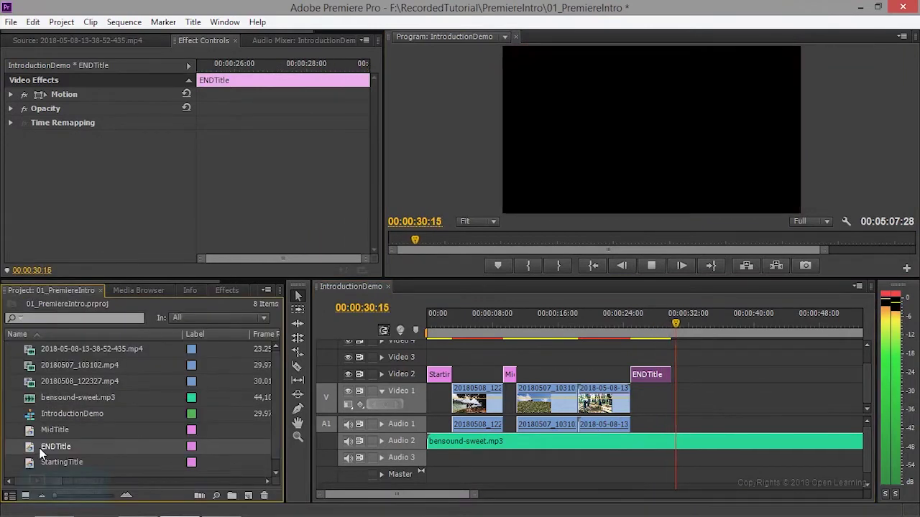
double_click(41, 448)
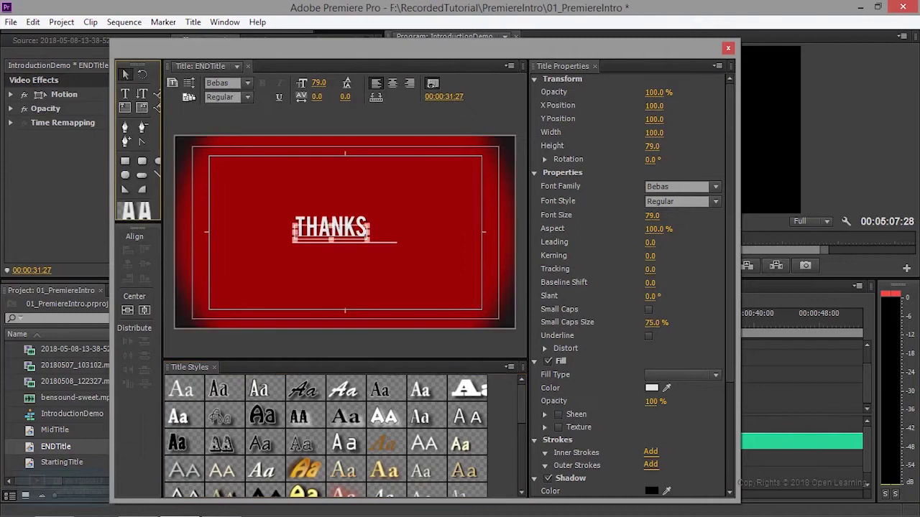
click(144, 310)
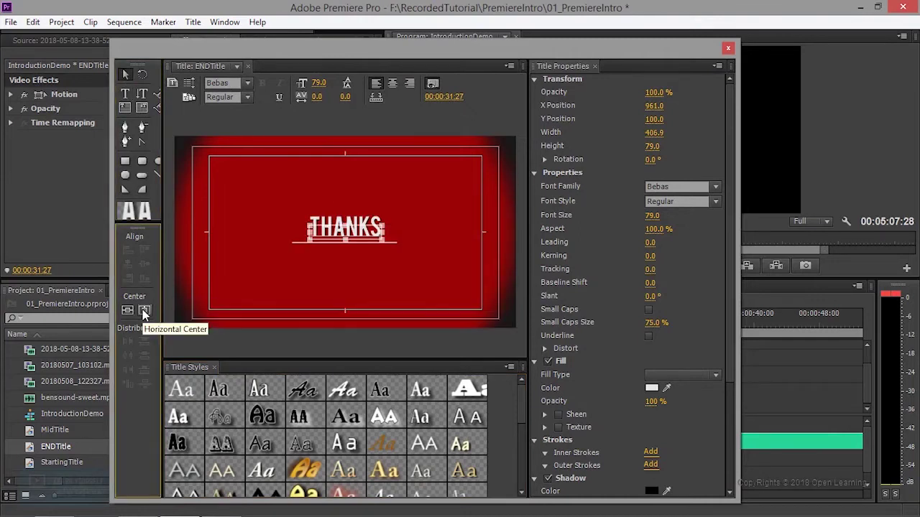
click(728, 49)
drag(674, 333, 648, 332)
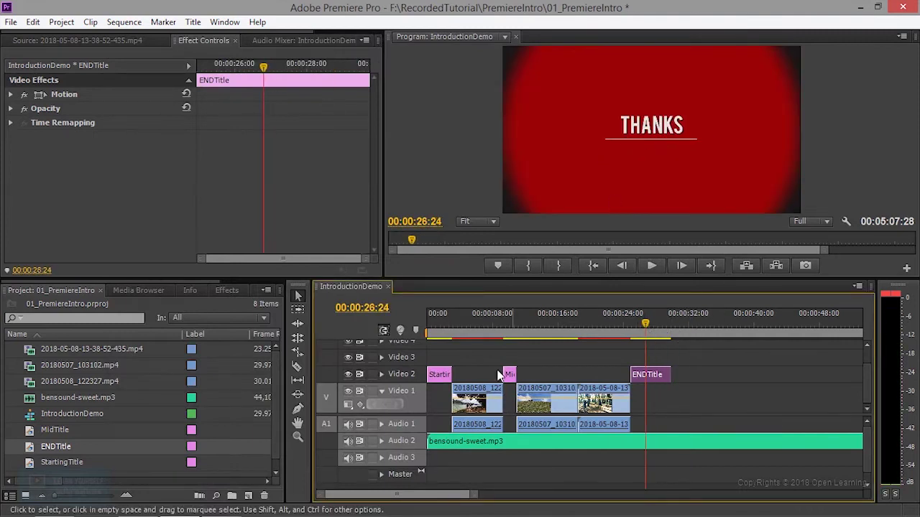
Trim bensound-sweet.mp3 on Audio 2 to end with ENDTitle, making the sequence 00:00:29:28 long
drag(473, 493, 701, 493)
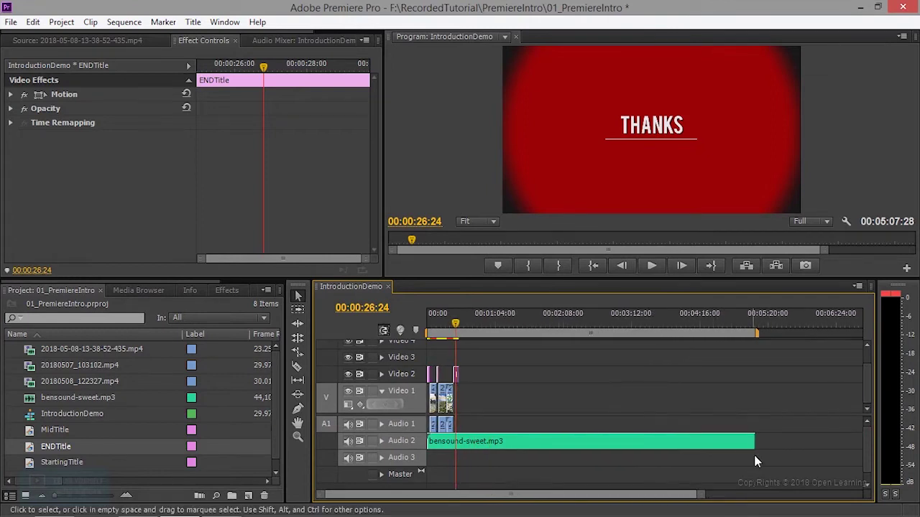
drag(754, 441, 457, 441)
drag(705, 496, 586, 492)
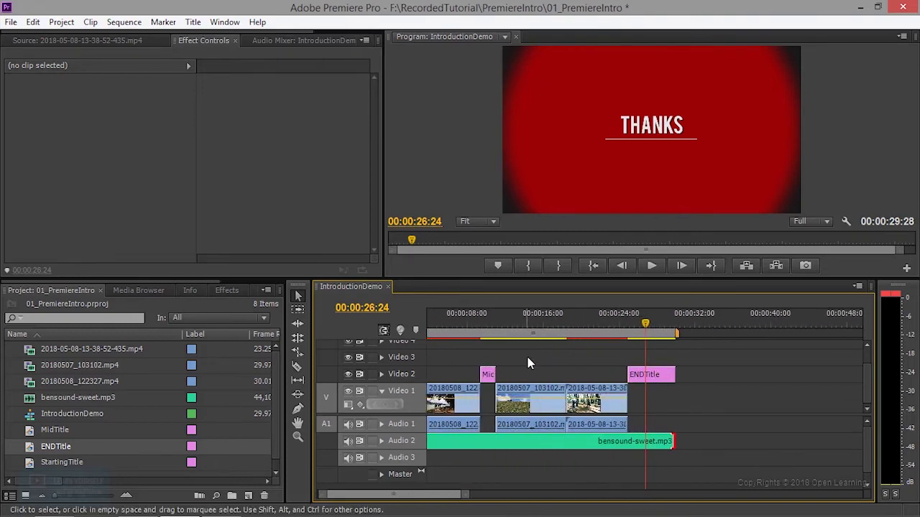